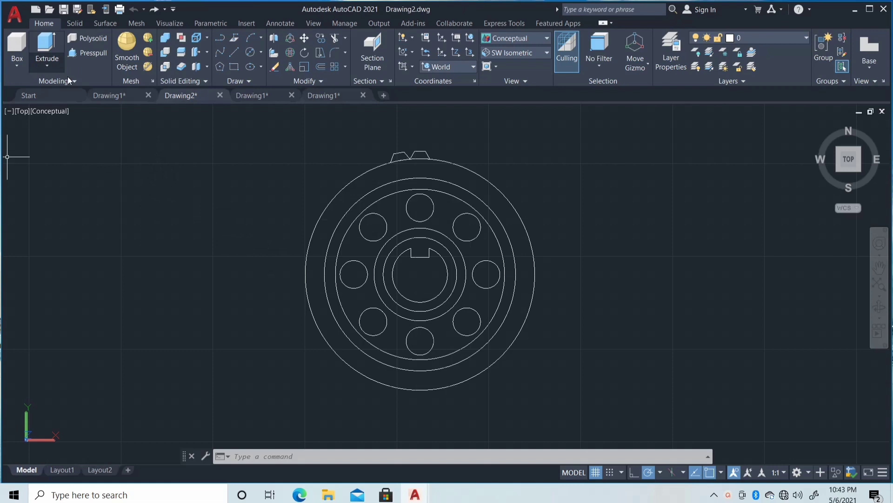
Compare with the finished gear drawing, then view the flat outline from SW Isometric
{"action": "left_click", "coordinate": [113, 96]}
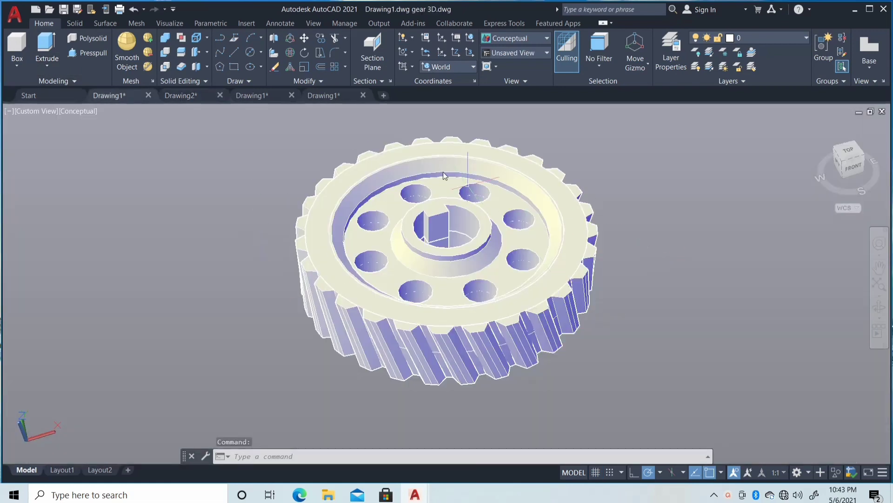
{"action": "left_click", "coordinate": [175, 96]}
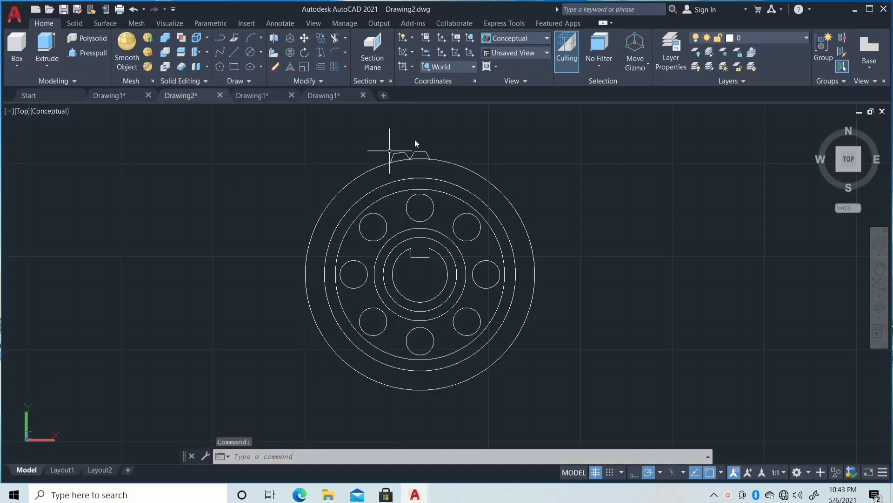
{"action": "left_click", "coordinate": [527, 52]}
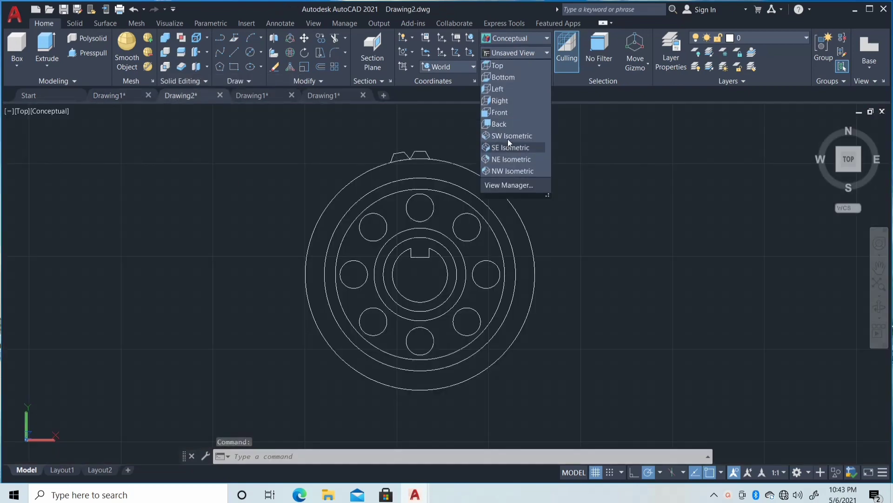
{"action": "left_click", "coordinate": [511, 135]}
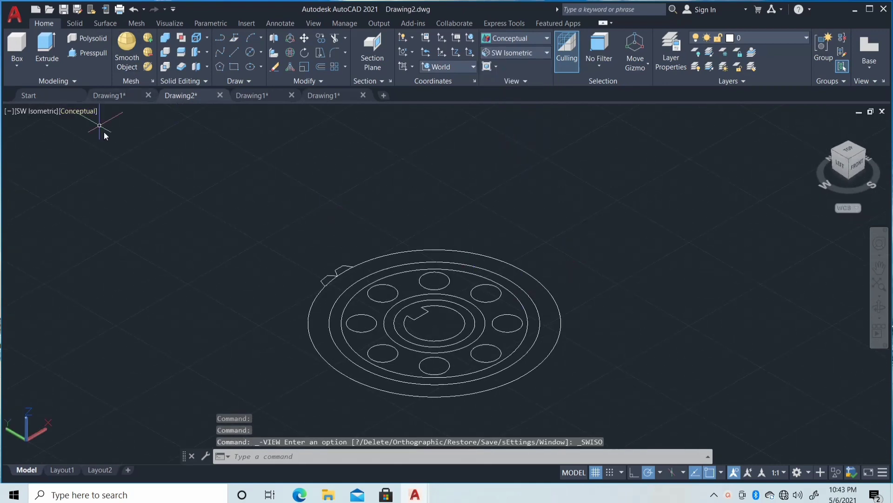
Set the visual style to Conceptual
{"action": "left_click", "coordinate": [87, 111]}
{"action": "left_click", "coordinate": [102, 148]}
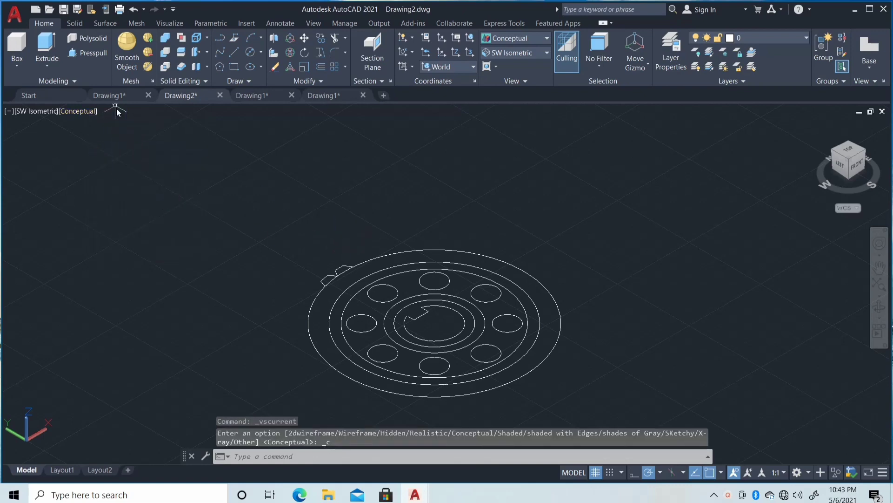
{"action": "left_click", "coordinate": [87, 53]}
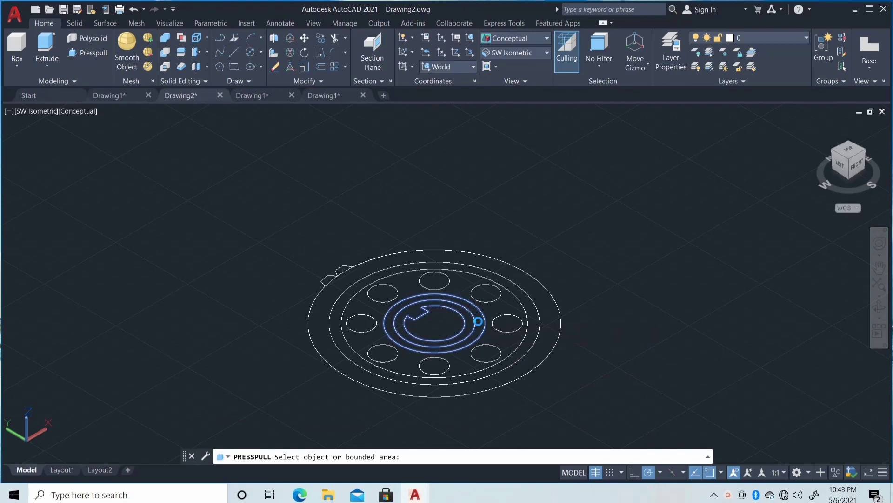
Press-pull the hub ring up to a height of 0.60
{"action": "left_click", "coordinate": [478, 321]}
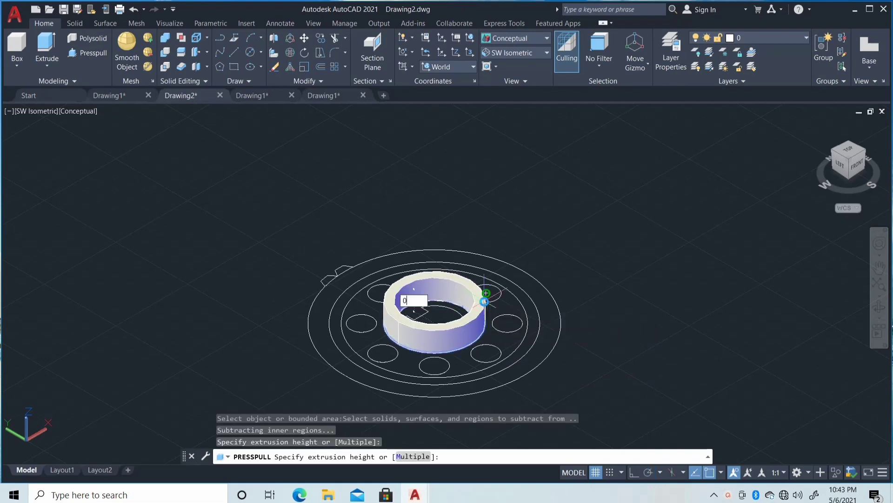
{"action": "type", "text": "0.60"}
{"action": "key", "text": "Return"}
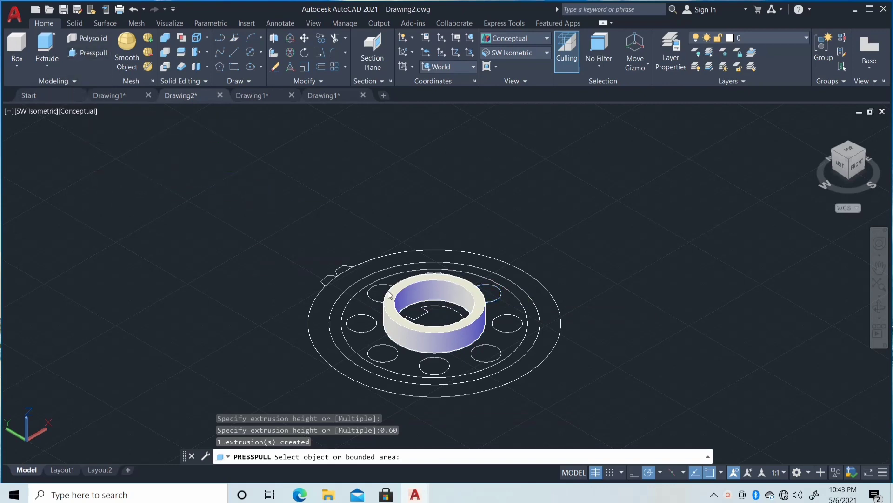
Raise the keyed area inside the hub ring a further 0.75
{"action": "key", "text": "Return"}
{"action": "key", "text": "Return"}
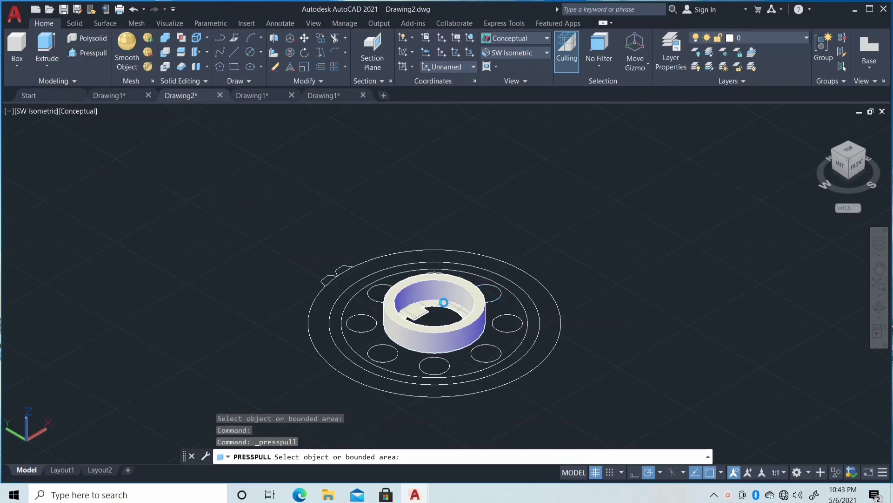
{"action": "left_click", "coordinate": [444, 303]}
{"action": "type", "text": "0.75"}
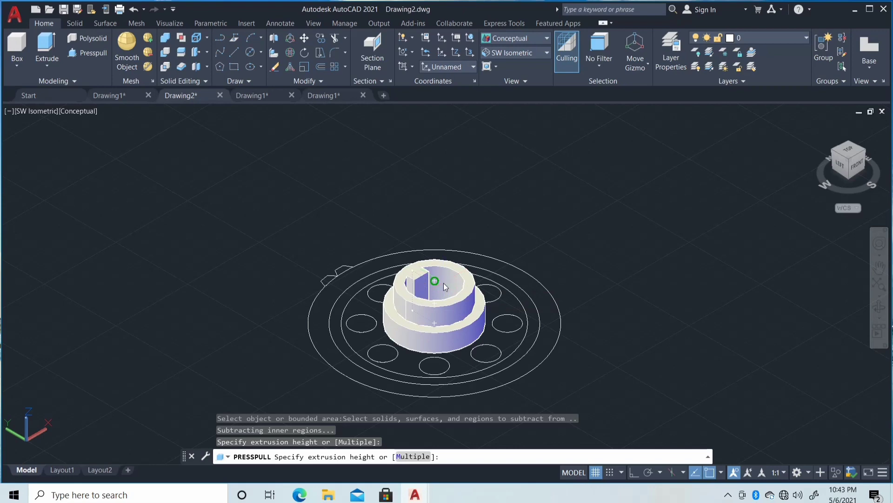
{"action": "key", "text": "Return"}
{"action": "key", "text": "Return"}
{"action": "type", "text": "ca"}
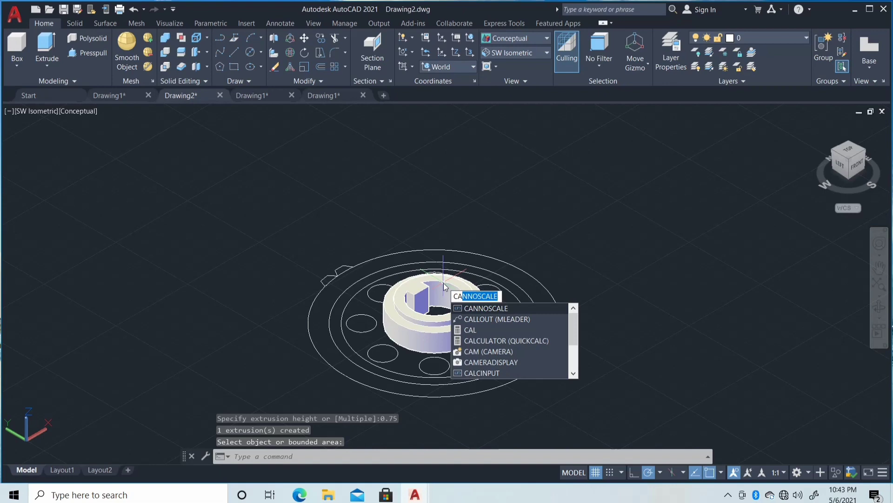
{"action": "type", "text": "ham"}
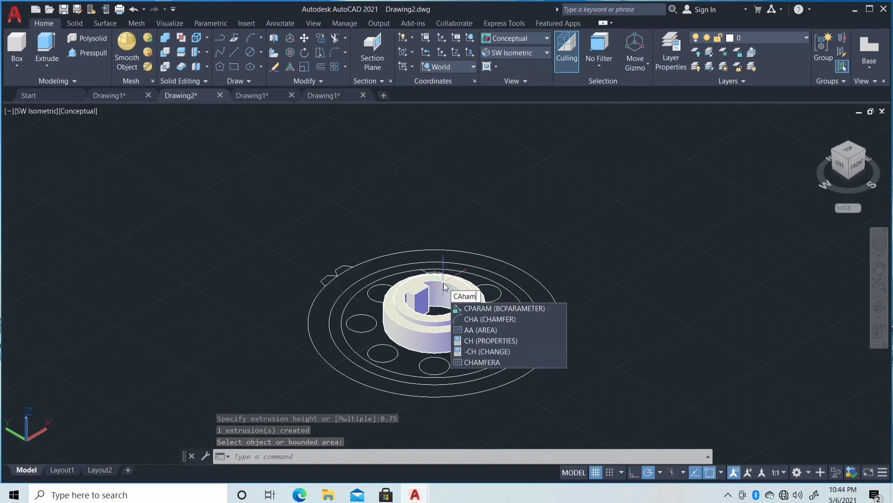
Chamfer the lower hub step's outer top edge with 0.25 × 0.25 distances using CHAMFEREDGE
{"action": "key", "text": "BackSpace"}
{"action": "key", "text": "BackSpace"}
{"action": "key", "text": "BackSpace"}
{"action": "key", "text": "BackSpace"}
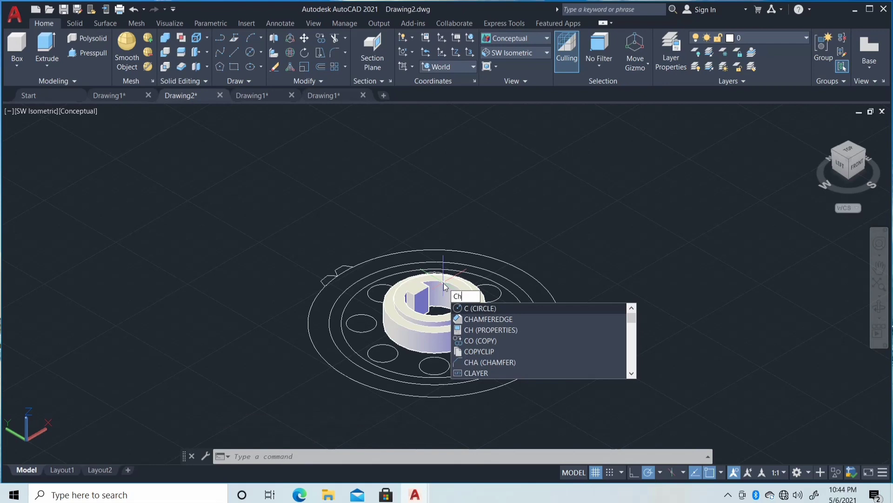
{"action": "type", "text": "ham"}
{"action": "key", "text": "Return"}
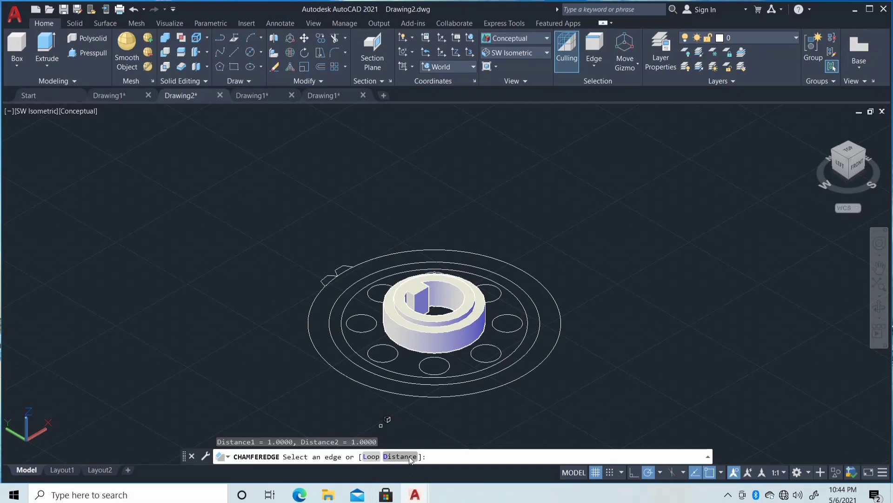
{"action": "left_click", "coordinate": [400, 456]}
{"action": "type", "text": "0"}
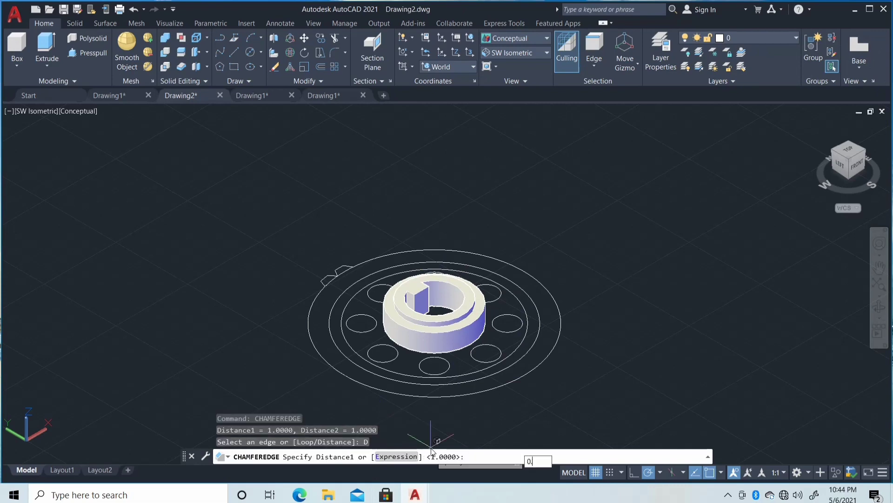
{"action": "type", "text": ".25"}
{"action": "key", "text": "Return"}
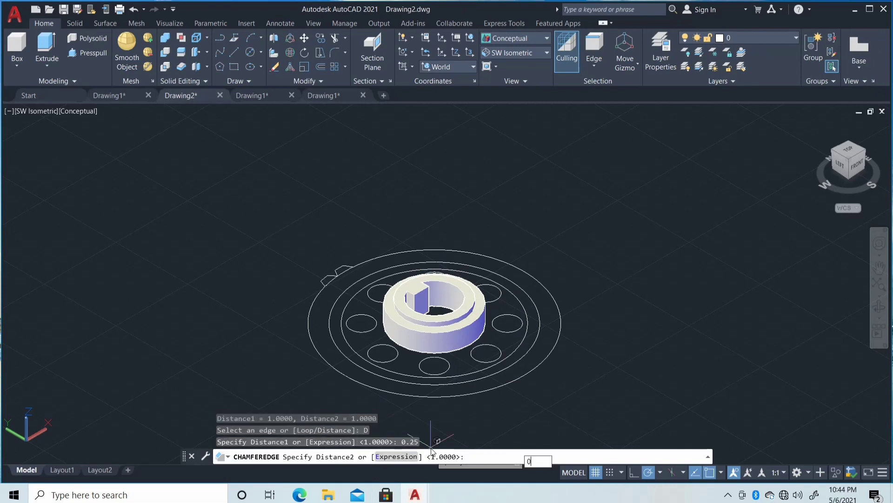
{"action": "type", "text": "0.25"}
{"action": "key", "text": "Return"}
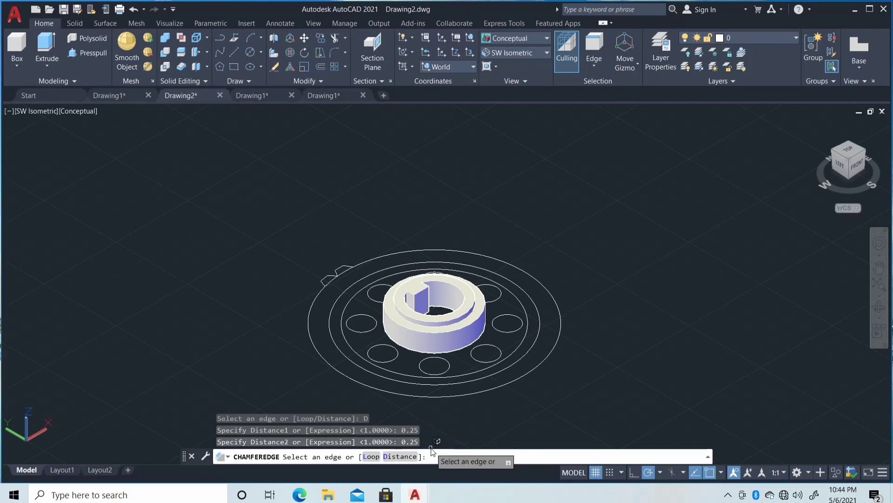
{"action": "left_click", "coordinate": [472, 325]}
{"action": "key", "text": "Return"}
{"action": "key", "text": "Return"}
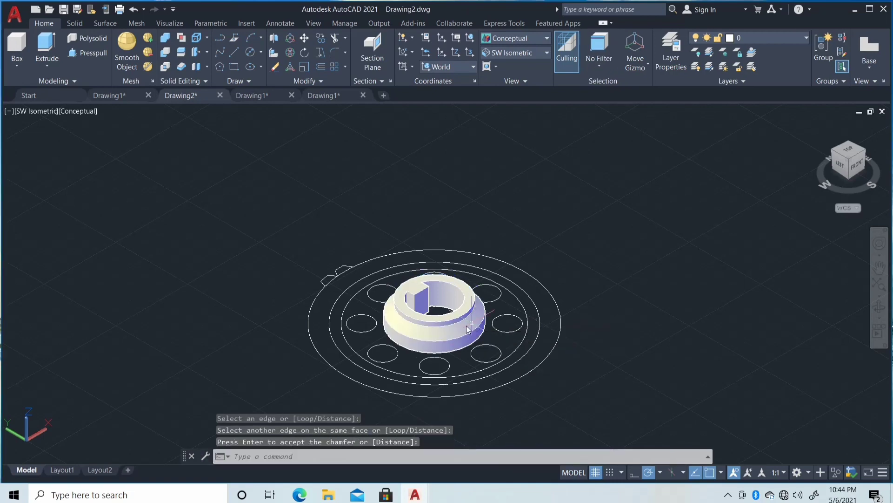
{"action": "left_click", "coordinate": [77, 52]}
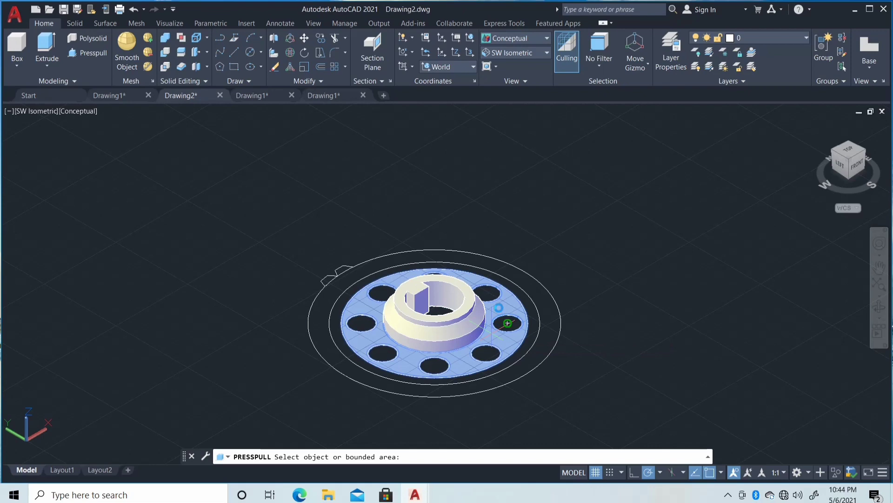
Press-pull the bolt-hole web area around the hub to 0.35 thickness
{"action": "left_click", "coordinate": [509, 321]}
{"action": "type", "text": "0"}
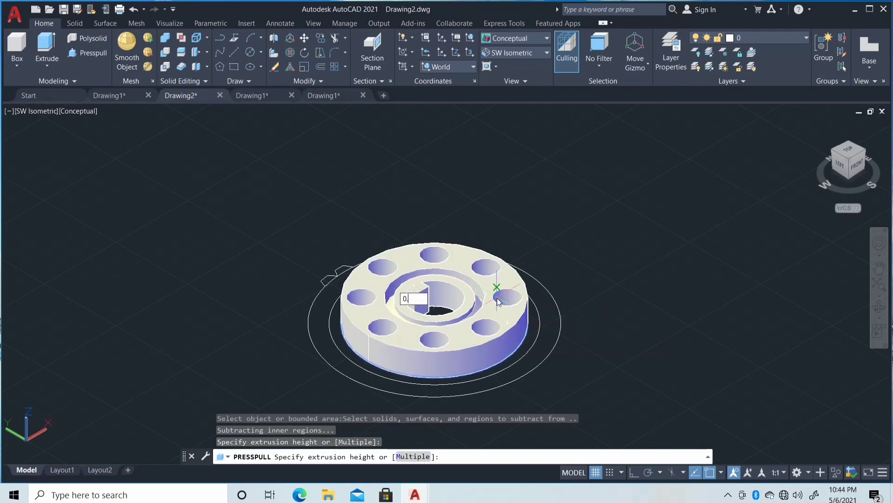
{"action": "type", "text": ".35"}
{"action": "key", "text": "Return"}
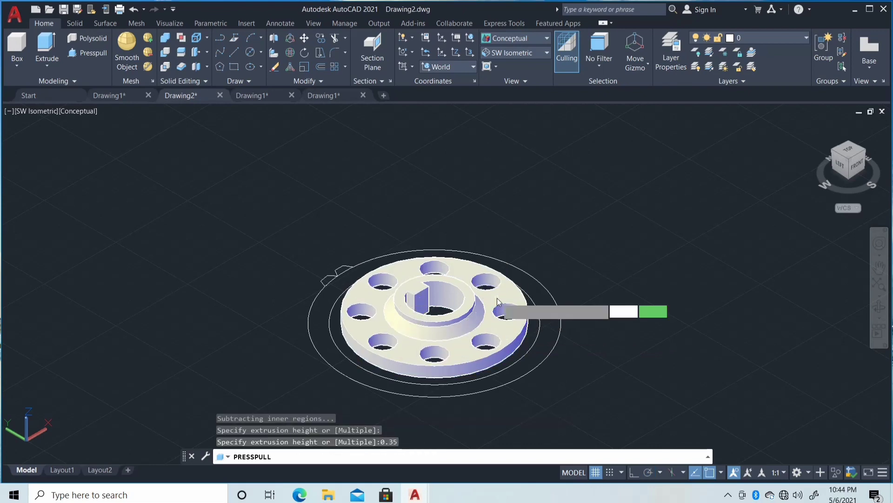
Raise the outer rim ring and the outermost ring area each by 0.75
{"action": "left_click", "coordinate": [90, 52]}
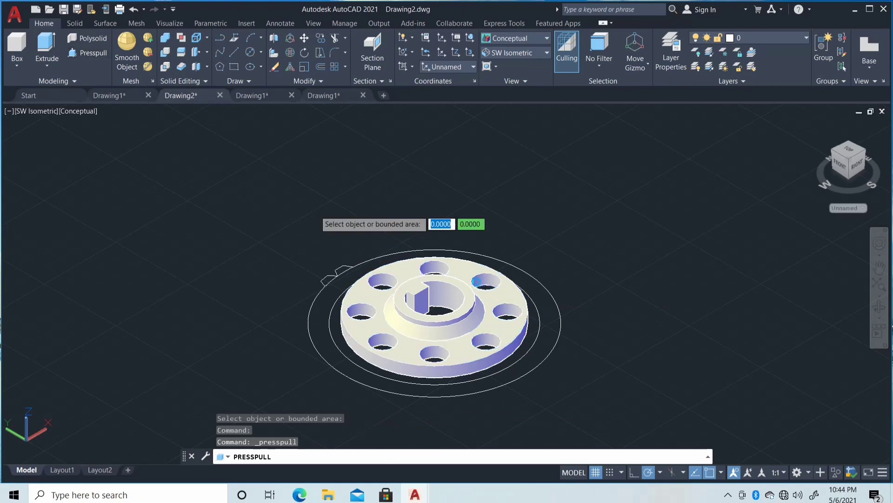
{"action": "left_click", "coordinate": [535, 332]}
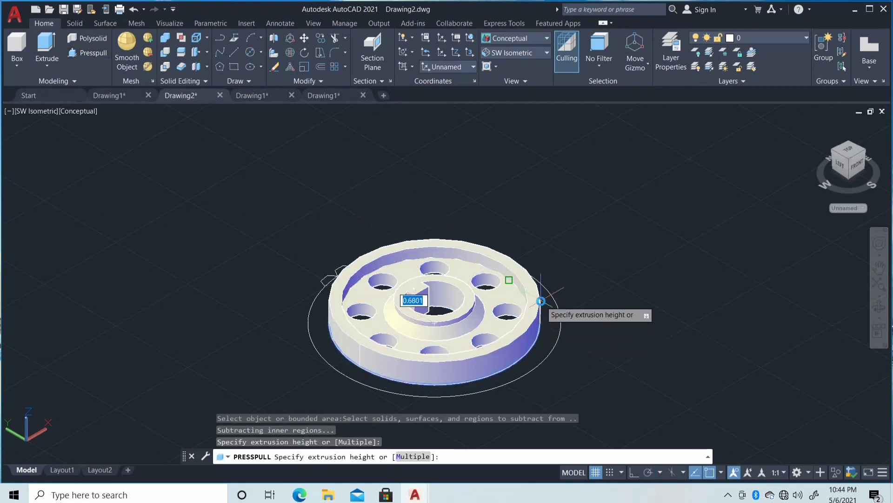
{"action": "type", "text": ".75"}
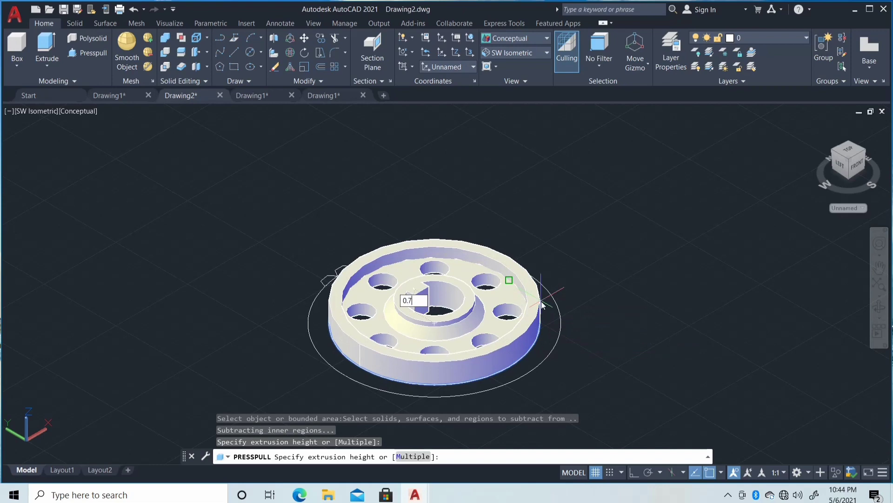
{"action": "key", "text": "Return"}
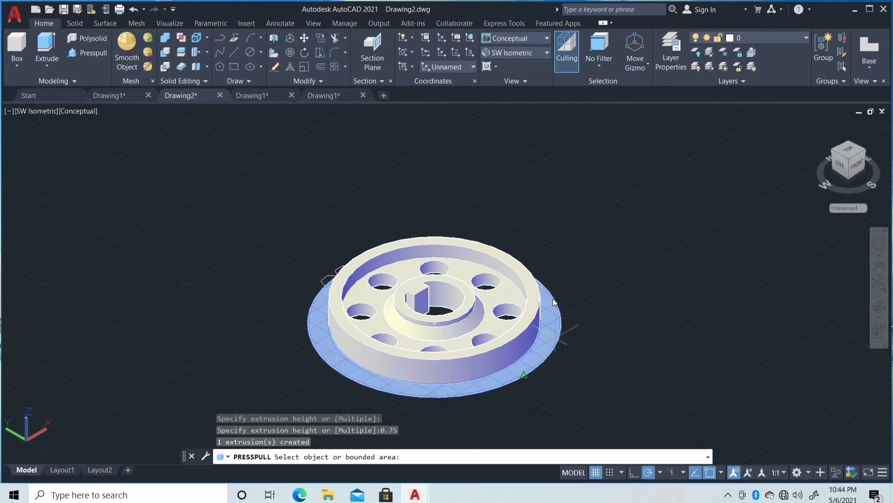
{"action": "left_click", "coordinate": [555, 339]}
{"action": "type", "text": "0"}
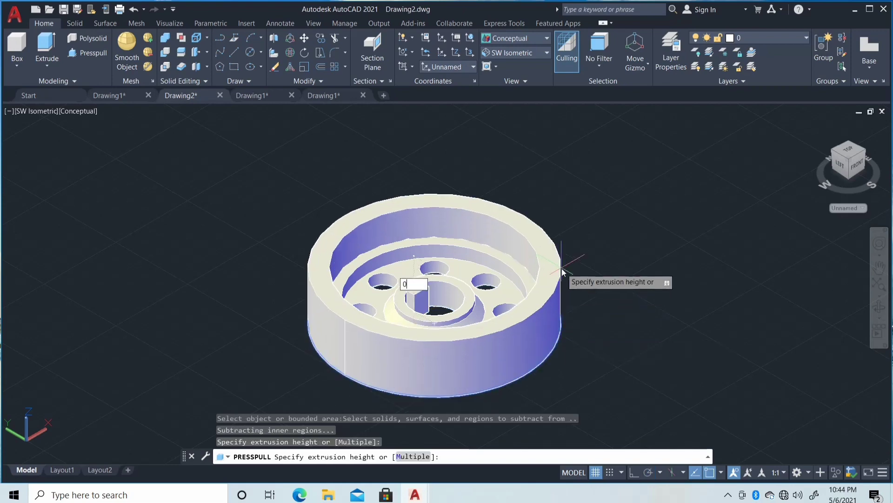
{"action": "type", "text": ".75"}
{"action": "key", "text": "Return"}
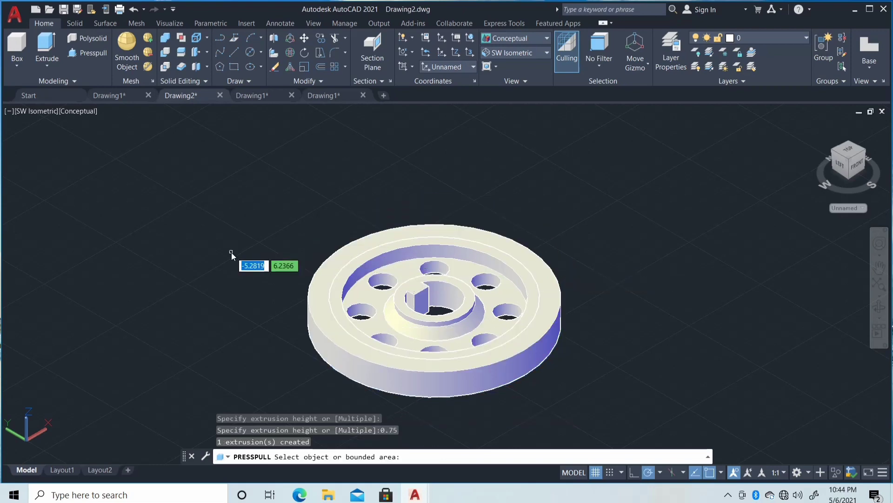
{"action": "key", "text": "Return"}
Chamfer the rim's inner top edge with 0.25 × 0.25 distances
{"action": "type", "text": "CHAMFEREDGE"}
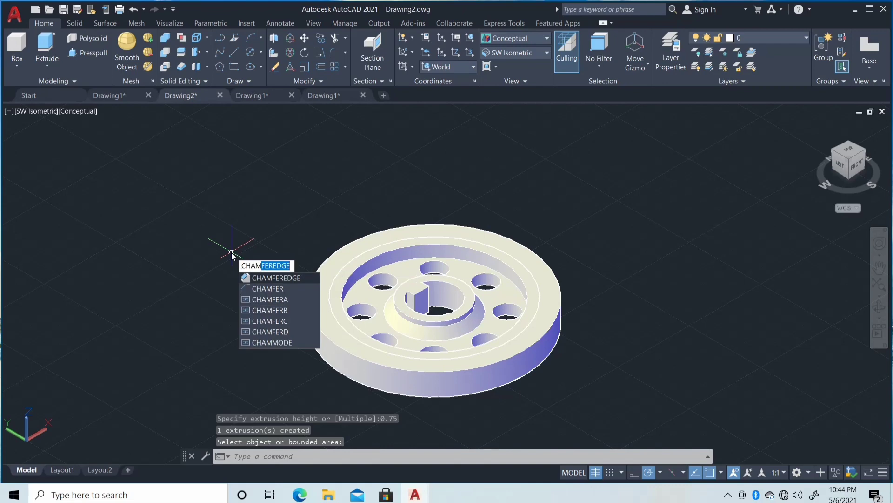
{"action": "key", "text": "Return"}
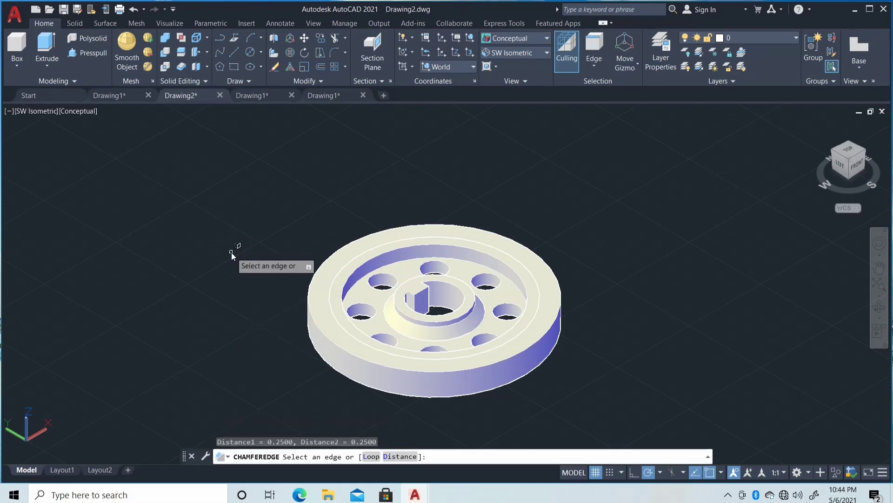
{"action": "left_click", "coordinate": [402, 457]}
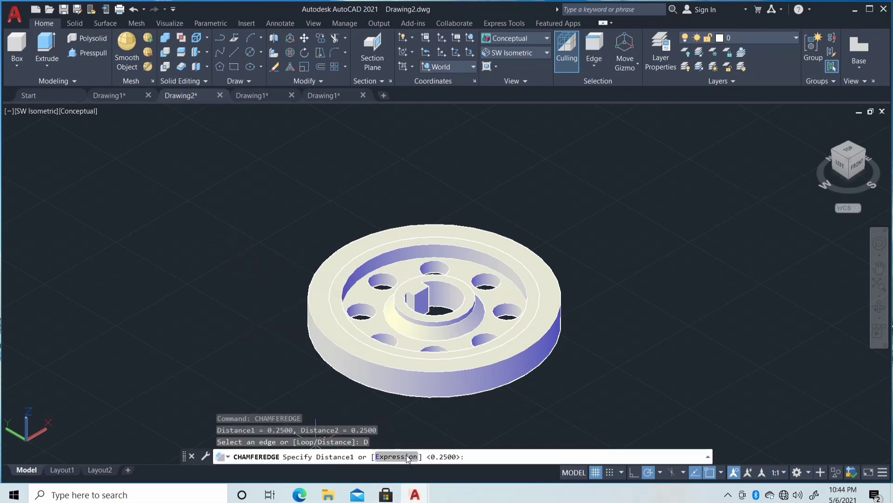
{"action": "type", "text": "0.25"}
{"action": "key", "text": "Return"}
{"action": "type", "text": "0.26"}
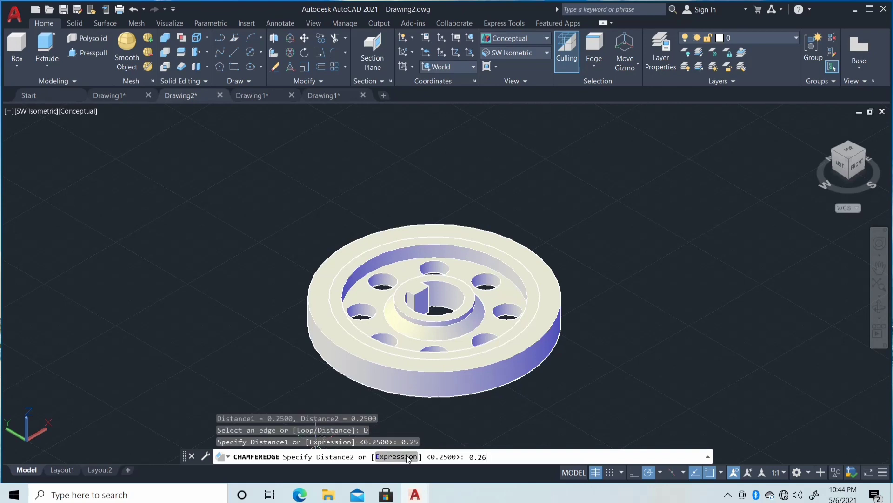
{"action": "key", "text": "BackSpace"}
{"action": "type", "text": "5"}
{"action": "key", "text": "Return"}
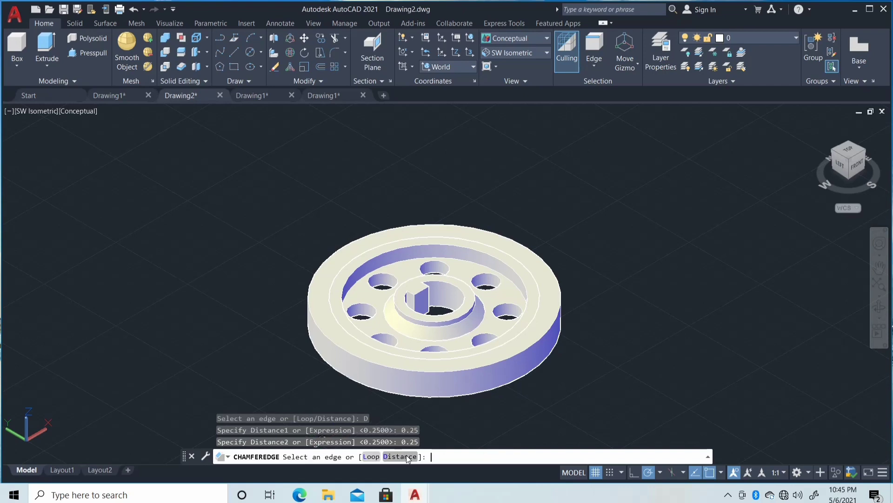
{"action": "left_click", "coordinate": [528, 302]}
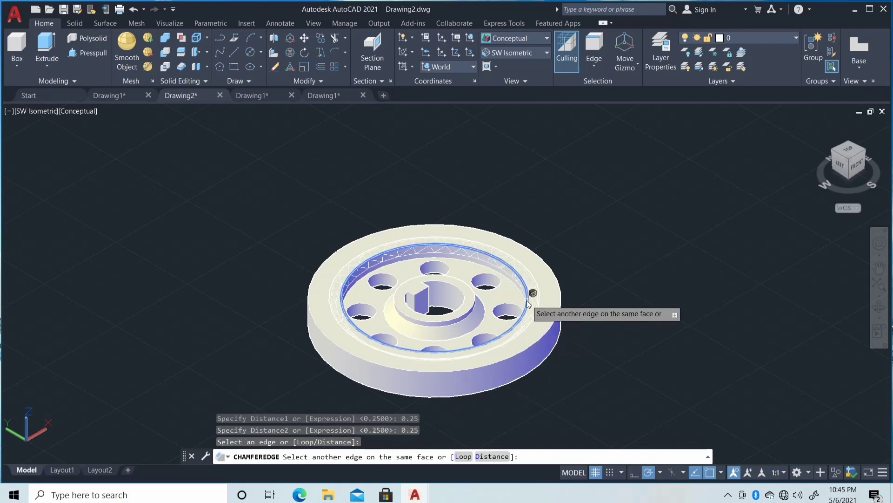
{"action": "left_click", "coordinate": [527, 303]}
{"action": "key", "text": "Return"}
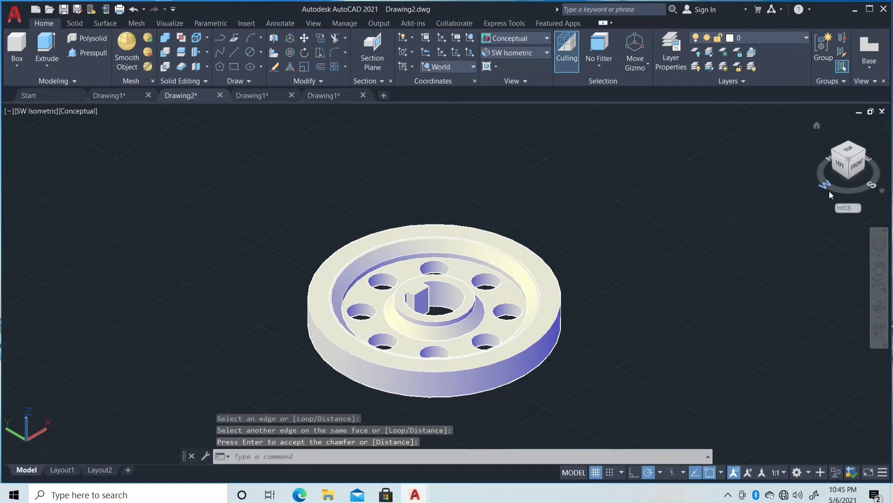
Turn the gear to show its underside and hide the grid
{"action": "left_click", "coordinate": [850, 178]}
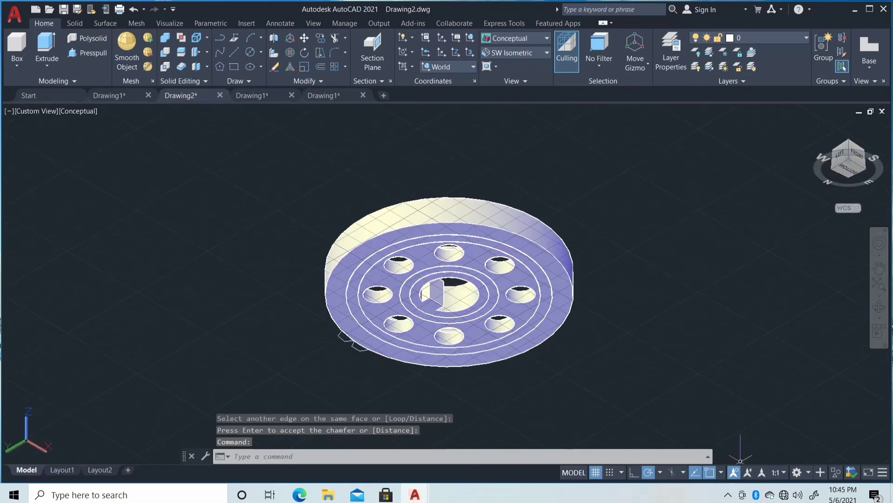
{"action": "left_click", "coordinate": [597, 473]}
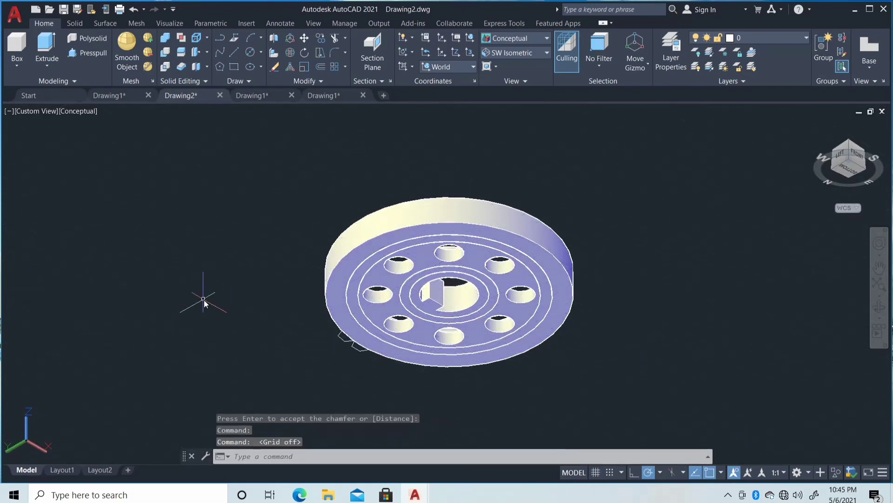
{"action": "left_click", "coordinate": [91, 52]}
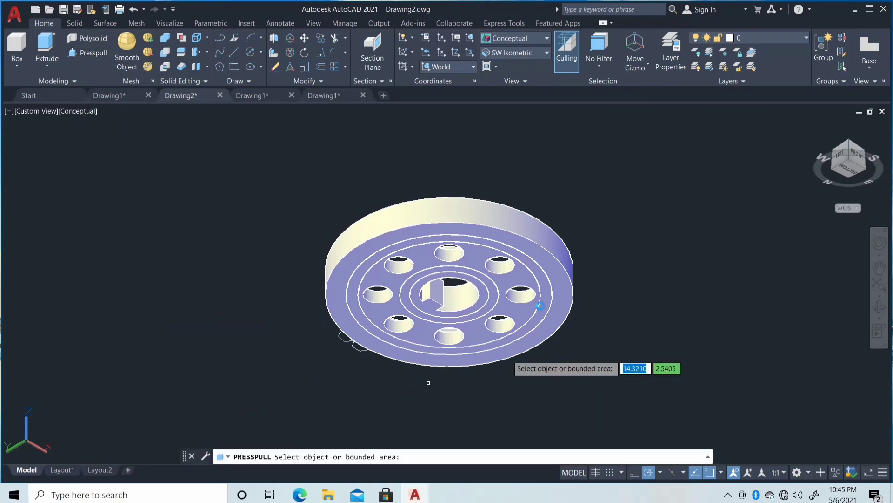
Press-pull the underside hub ring out by 0.60
{"action": "left_click", "coordinate": [492, 291]}
{"action": "type", "text": "0.6"}
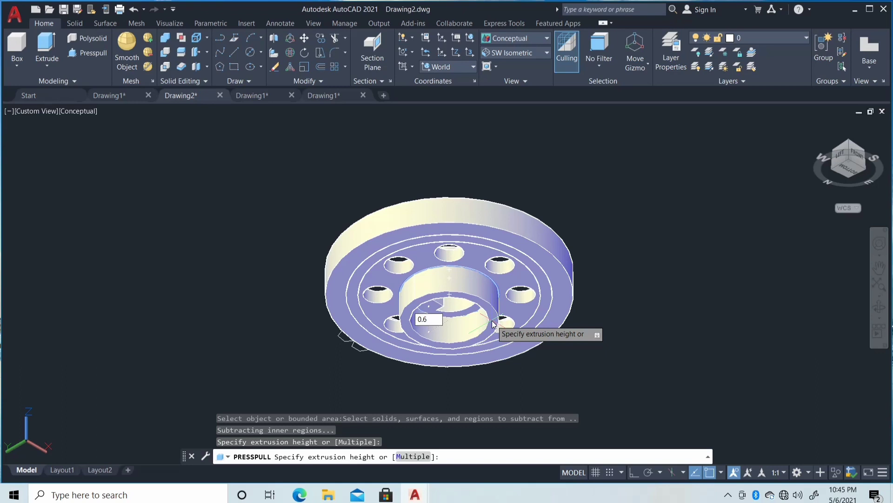
{"action": "type", "text": "0"}
{"action": "key", "text": "Return"}
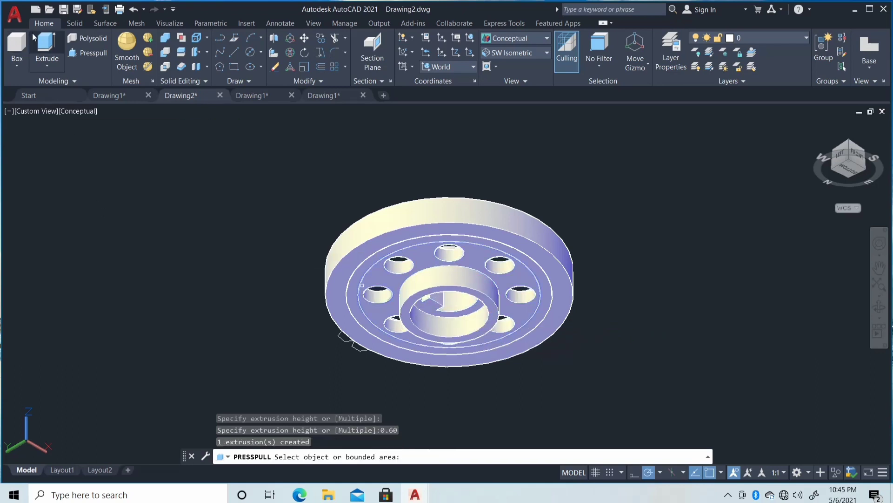
Pull the area inside the underside hub out 0.75
{"action": "left_click", "coordinate": [87, 53]}
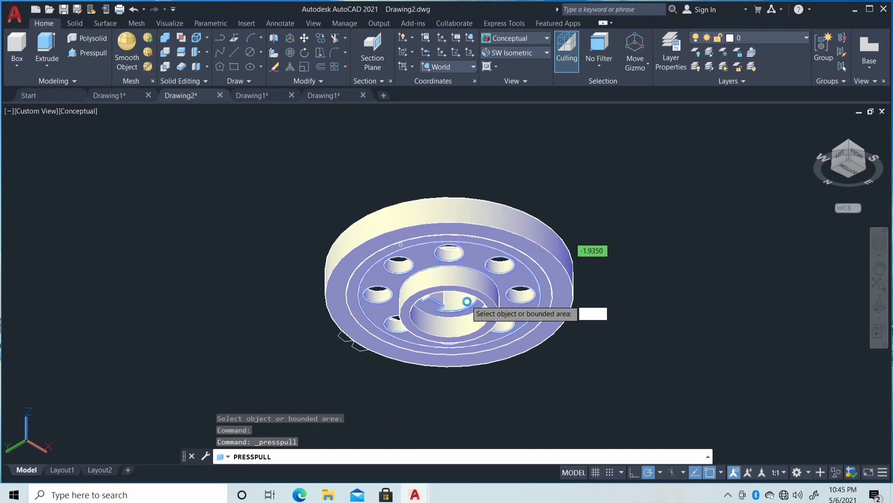
{"action": "left_click", "coordinate": [470, 316]}
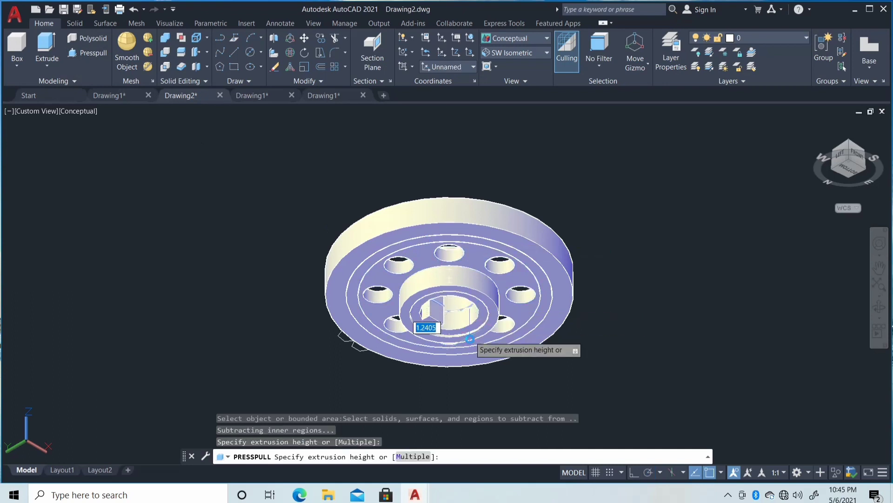
{"action": "type", "text": "0.75"}
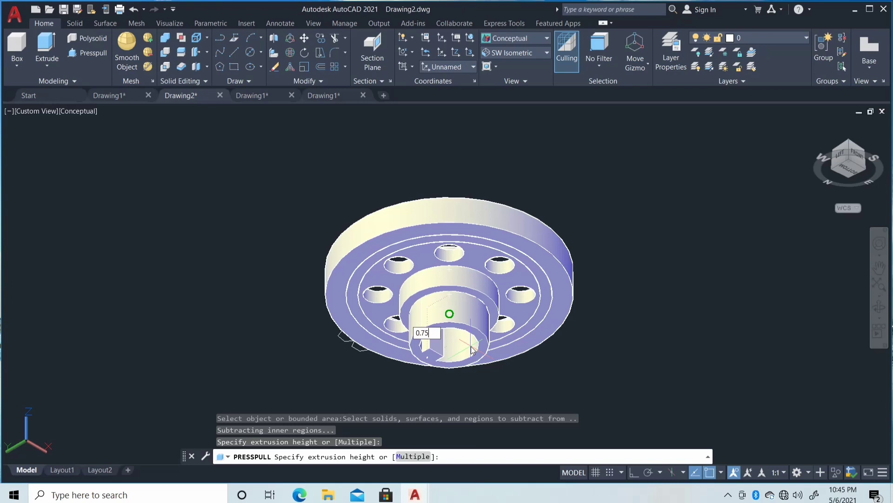
{"action": "key", "text": "Return"}
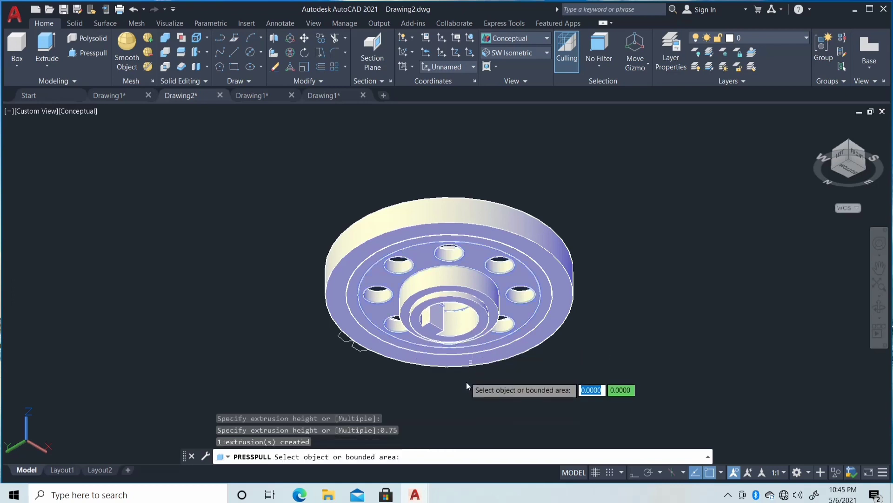
{"action": "key", "text": "Return"}
Chamfer the underside hub's circular outer edge with 0.25 × 0.25 distances
{"action": "type", "text": "CHAMFEREDGE"}
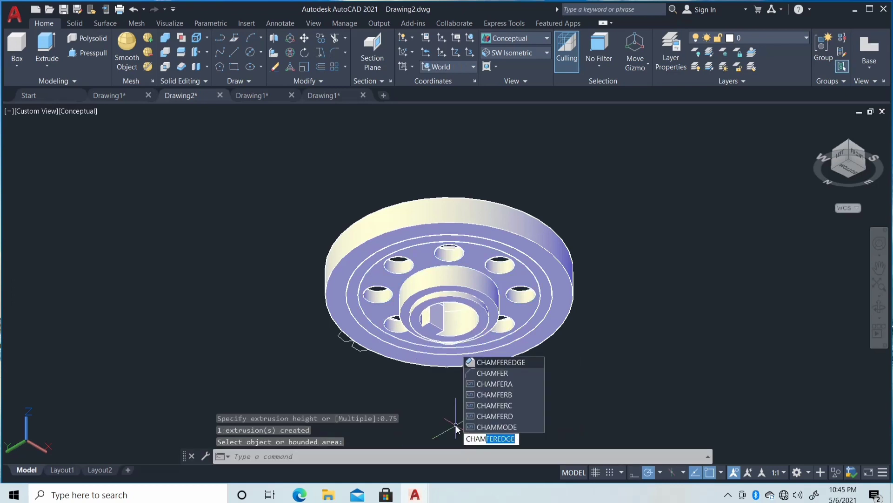
{"action": "key", "text": "Return"}
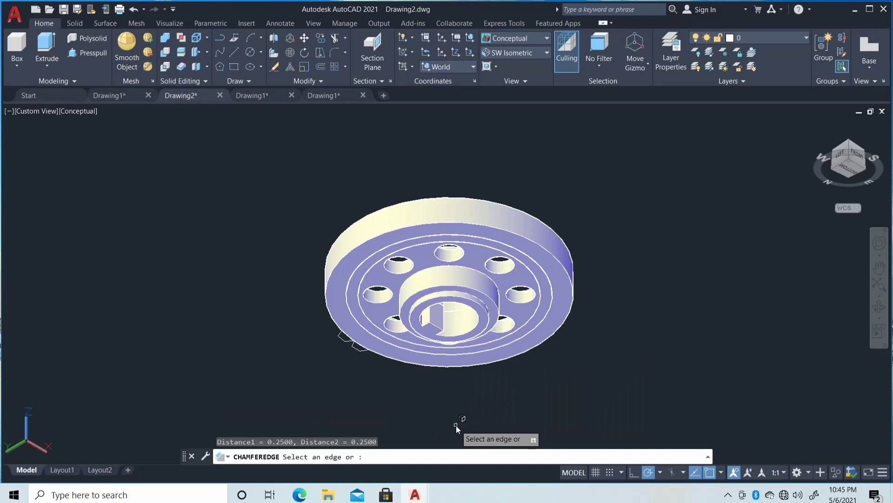
{"action": "left_click", "coordinate": [403, 457]}
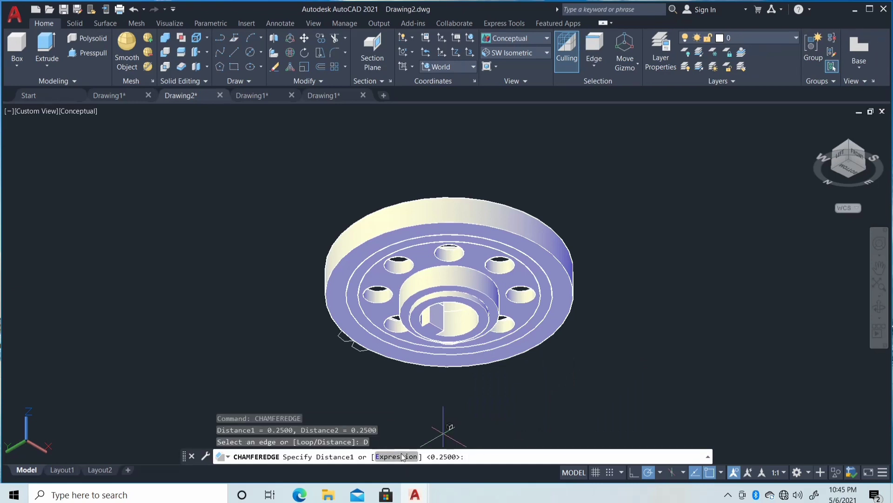
{"action": "type", "text": "0.25"}
{"action": "key", "text": "Return"}
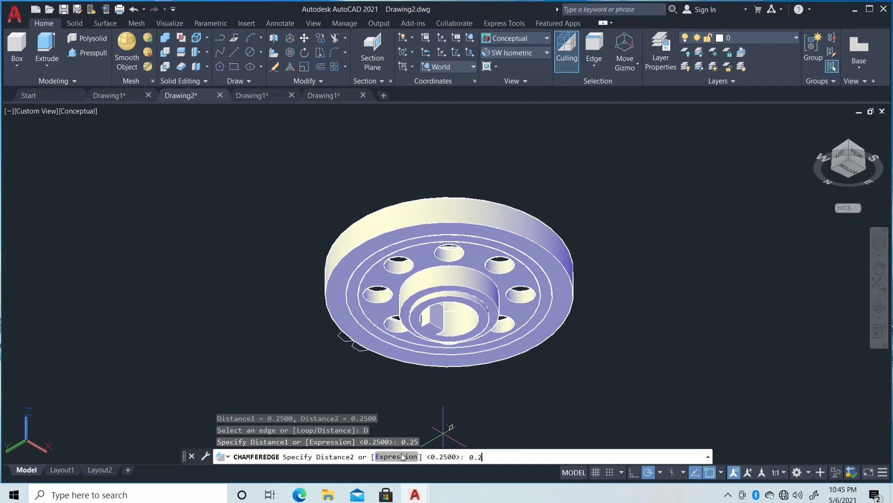
{"action": "key", "text": "Return"}
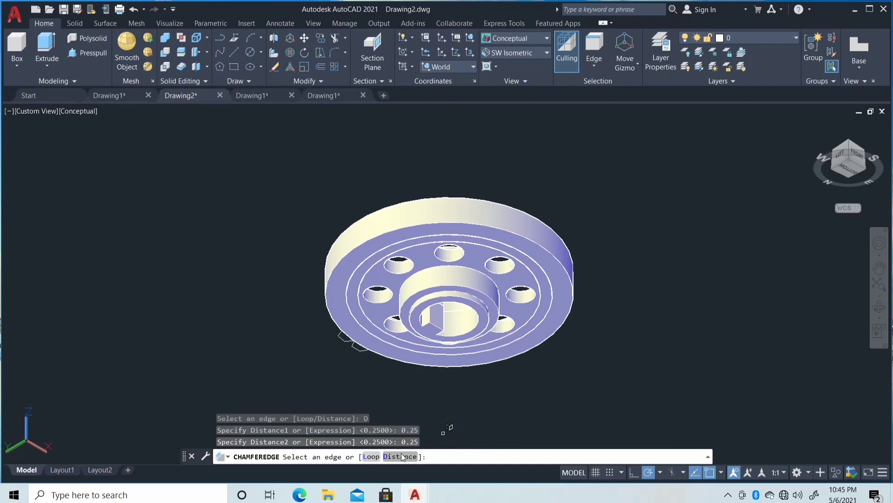
{"action": "left_click", "coordinate": [499, 315]}
{"action": "key", "text": "Return"}
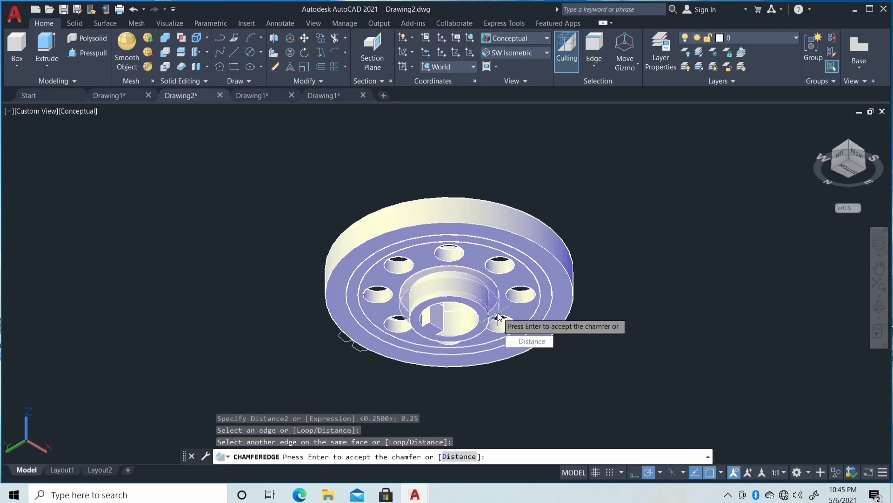
{"action": "key", "text": "Return"}
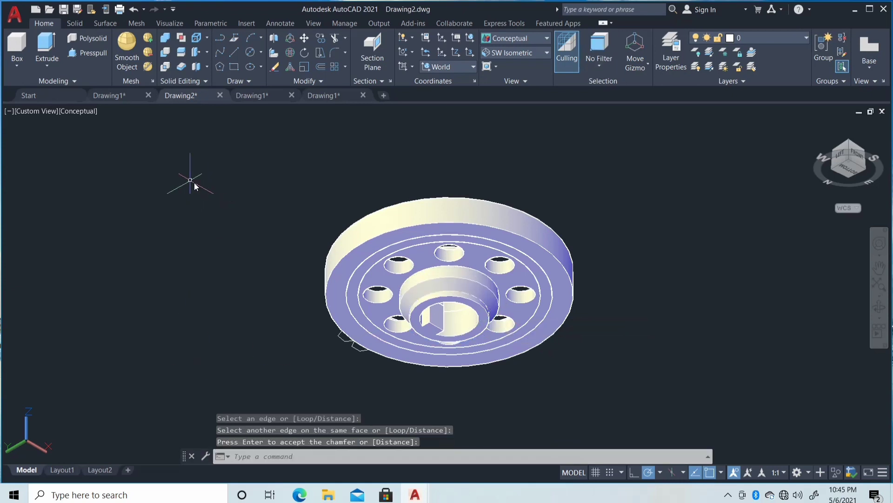
{"action": "left_click", "coordinate": [90, 53]}
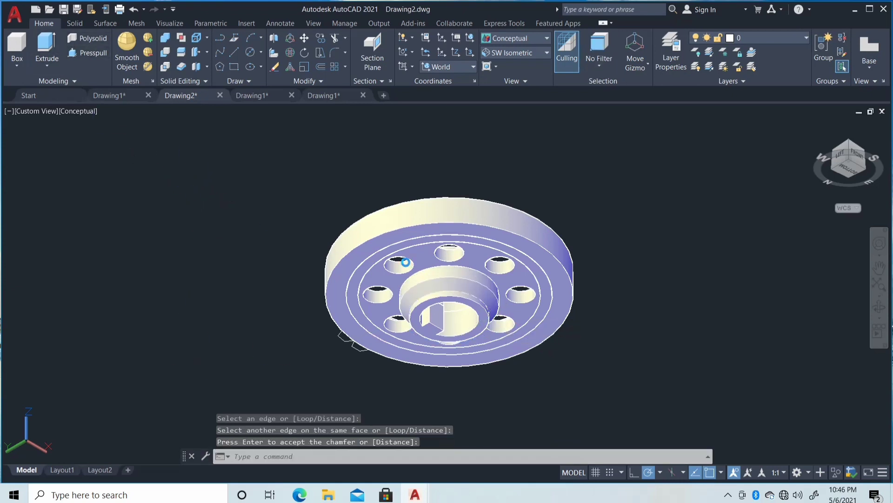
Press-pull the underside bolt-hole web around the hub by 0.35
{"action": "left_click", "coordinate": [506, 293]}
{"action": "type", "text": "0"}
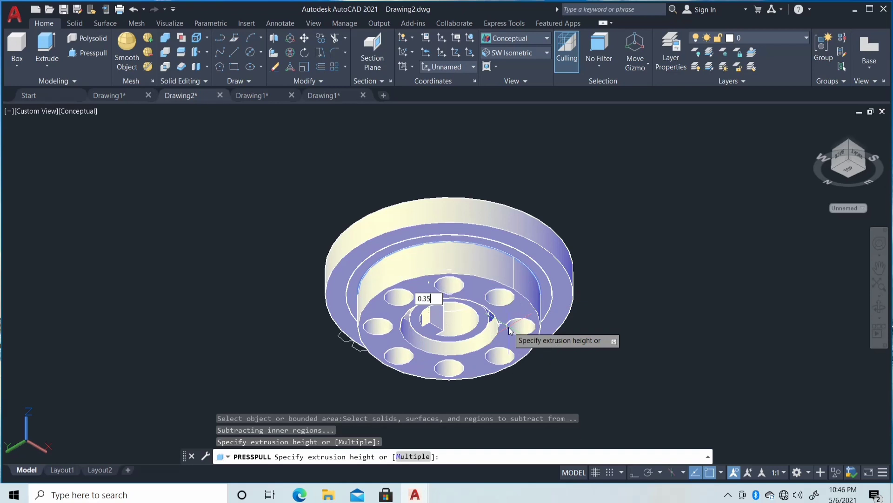
{"action": "type", "text": ".35"}
{"action": "key", "text": "Return"}
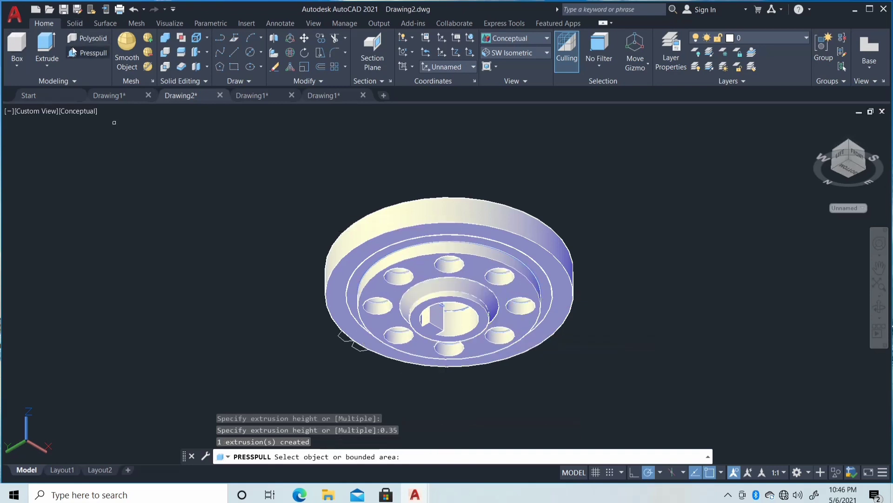
{"action": "left_click", "coordinate": [73, 49]}
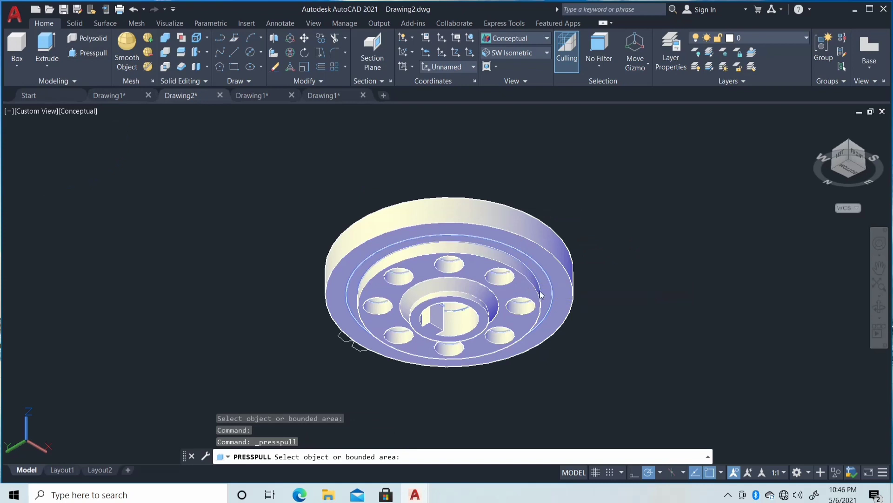
Pull the underside ring between the circles and the lower rim region out 0.75 each
{"action": "left_click", "coordinate": [541, 314]}
{"action": "type", "text": "0"}
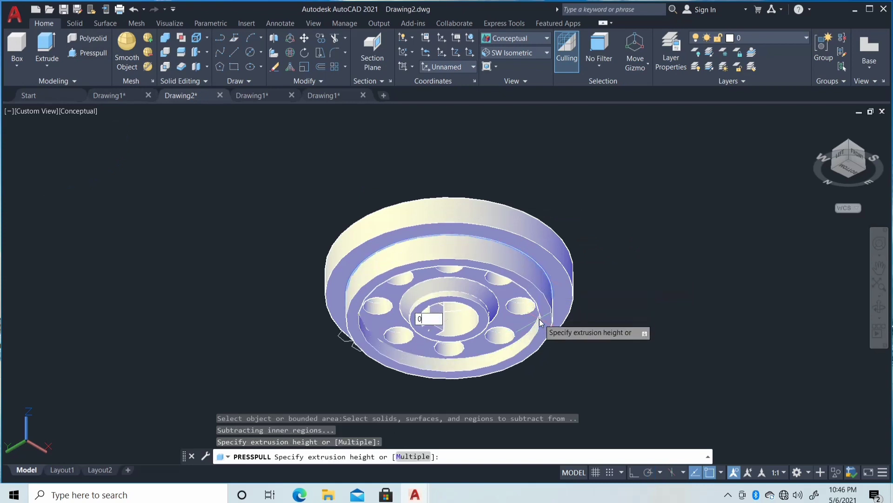
{"action": "type", "text": ".75"}
{"action": "key", "text": "Return"}
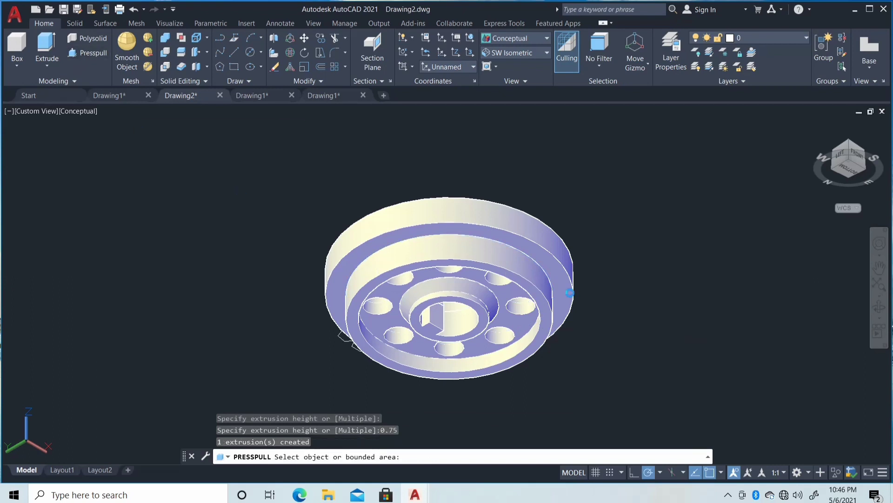
{"action": "key", "text": "Return"}
{"action": "key", "text": "Return"}
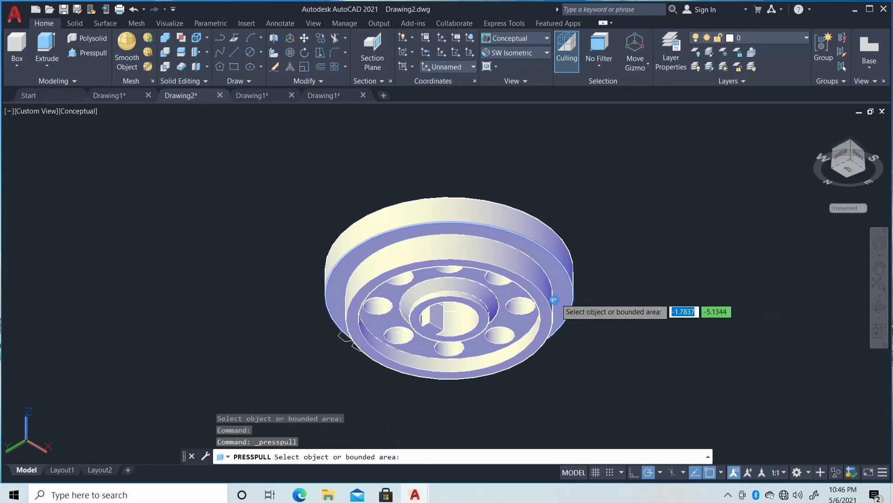
{"action": "left_click", "coordinate": [563, 379]}
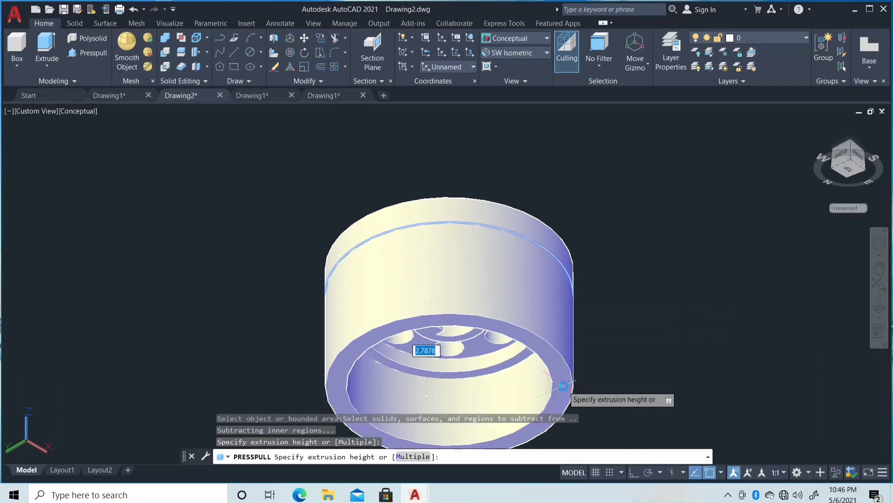
{"action": "type", "text": "0.75"}
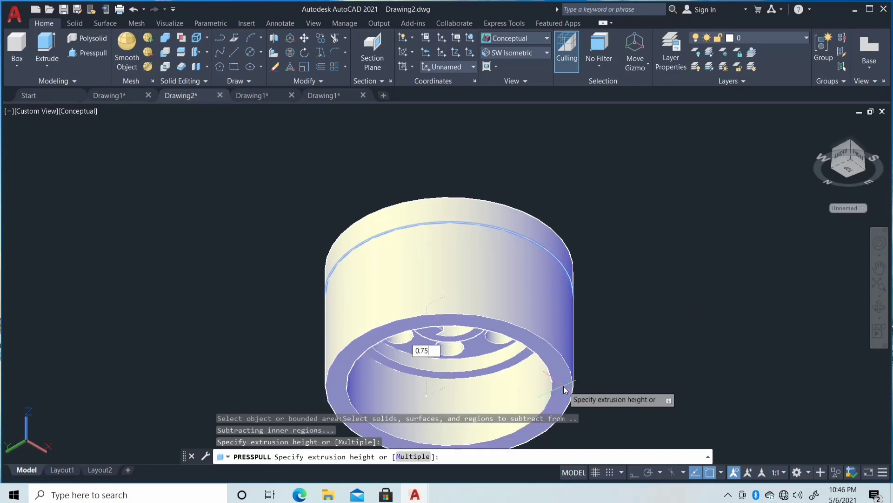
{"action": "key", "text": "Return"}
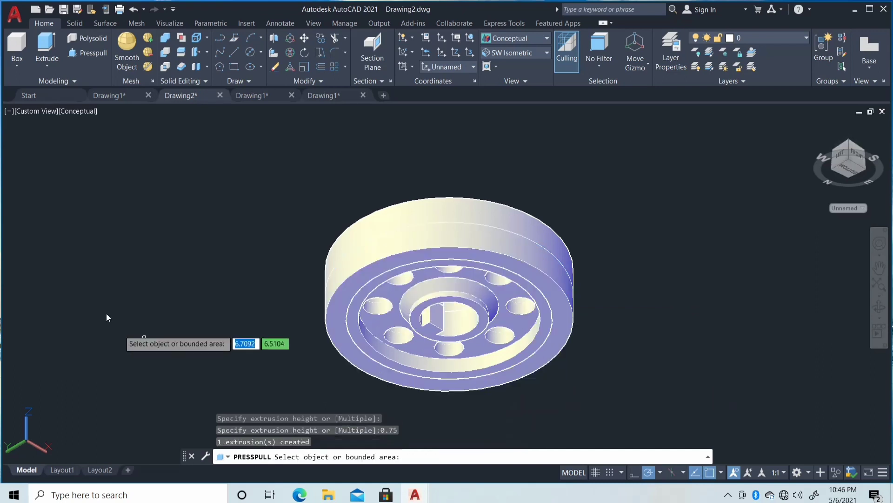
{"action": "key", "text": "Return"}
{"action": "type", "text": "CHm"}
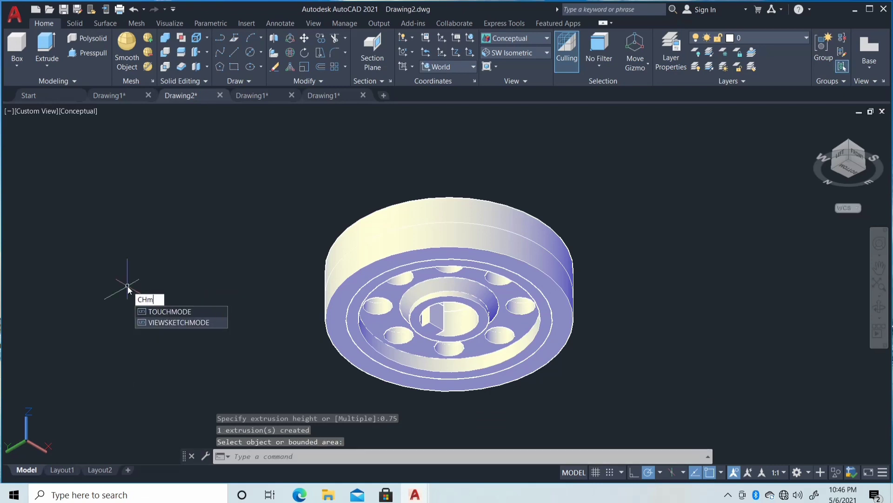
Chamfer the underside rim's inner circular edge with 0.25 × 0.25 distances
{"action": "key", "text": "BackSpace"}
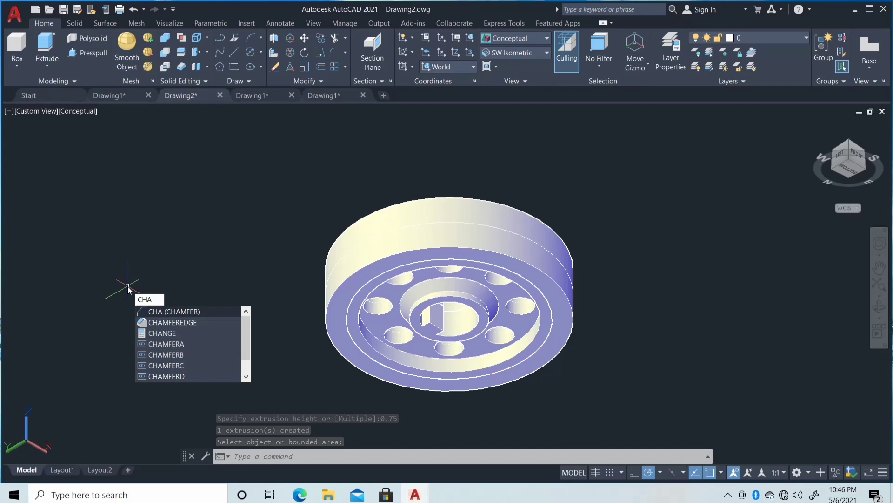
{"action": "type", "text": "M"}
{"action": "key", "text": "Return"}
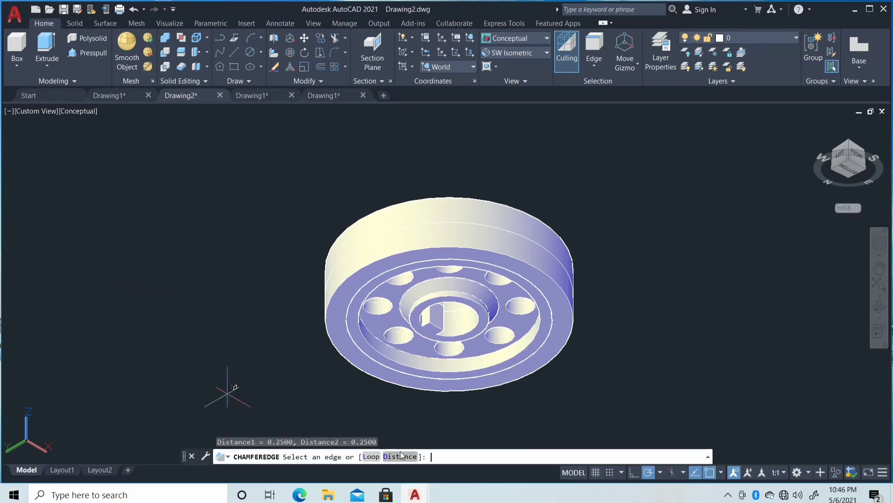
{"action": "left_click", "coordinate": [402, 456]}
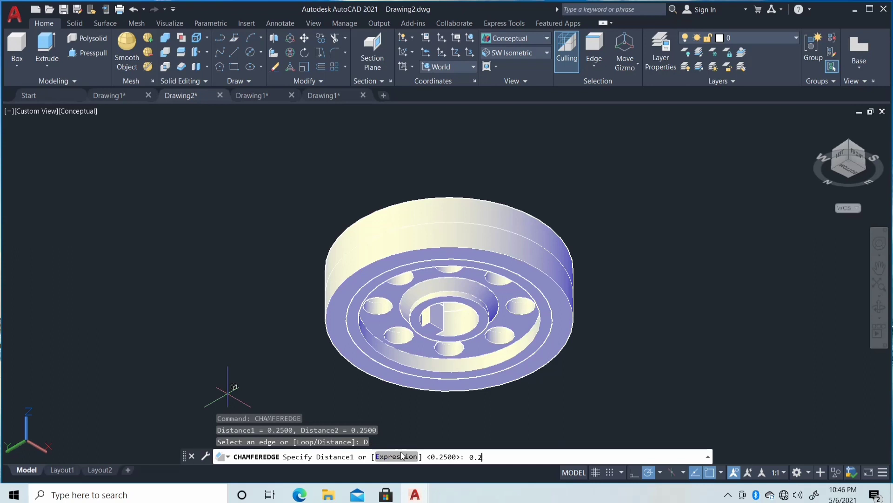
{"action": "key", "text": "Return"}
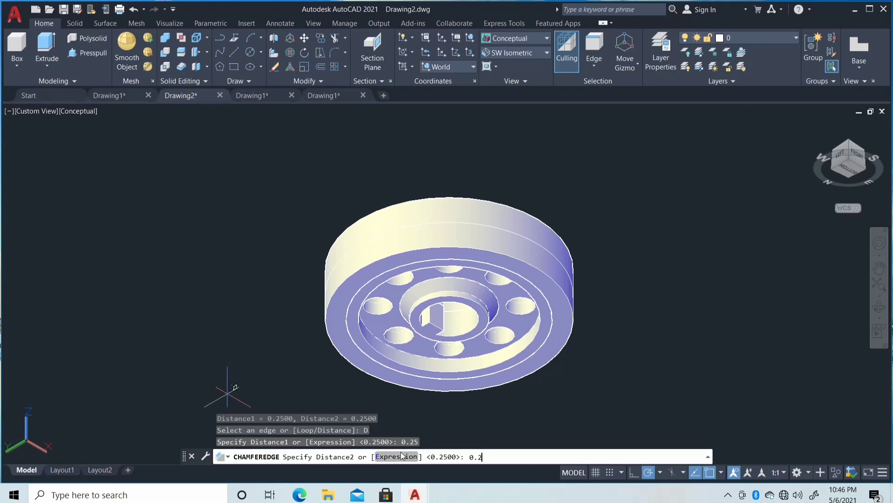
{"action": "key", "text": "Return"}
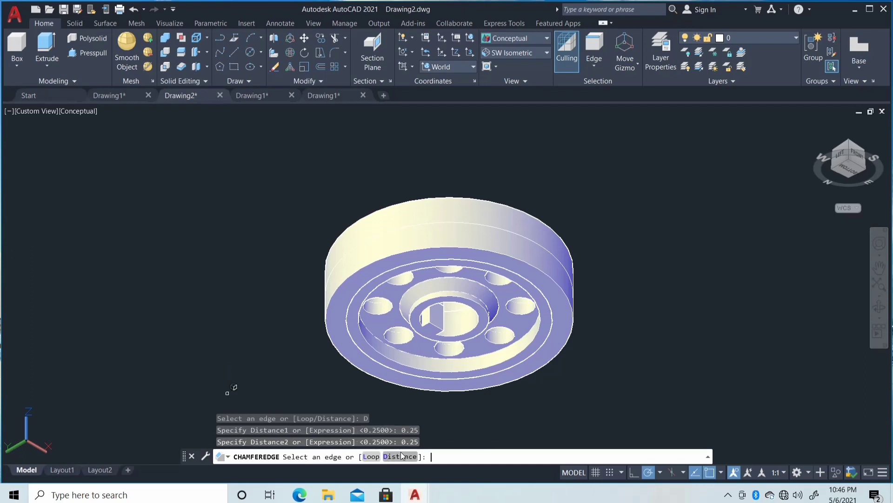
{"action": "left_click", "coordinate": [541, 325]}
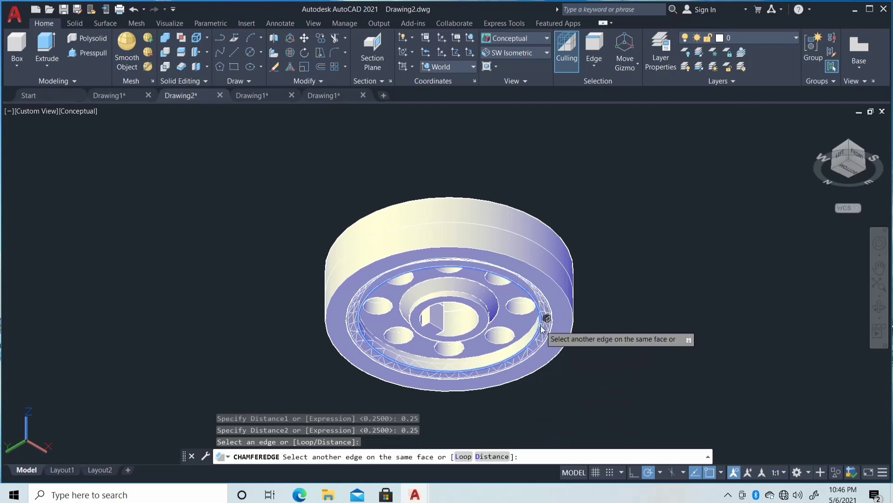
{"action": "left_click", "coordinate": [542, 328]}
{"action": "key", "text": "Return"}
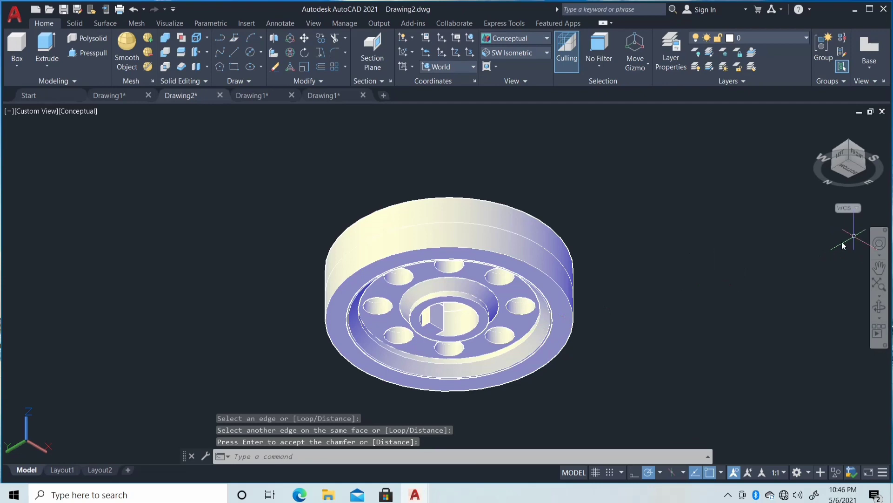
Return the view to the home isometric orientation
{"action": "scroll", "coordinate": [678, 269], "scroll_direction": "up", "scroll_amount": 2}
{"action": "scroll", "coordinate": [670, 276], "scroll_direction": "down", "scroll_amount": 3}
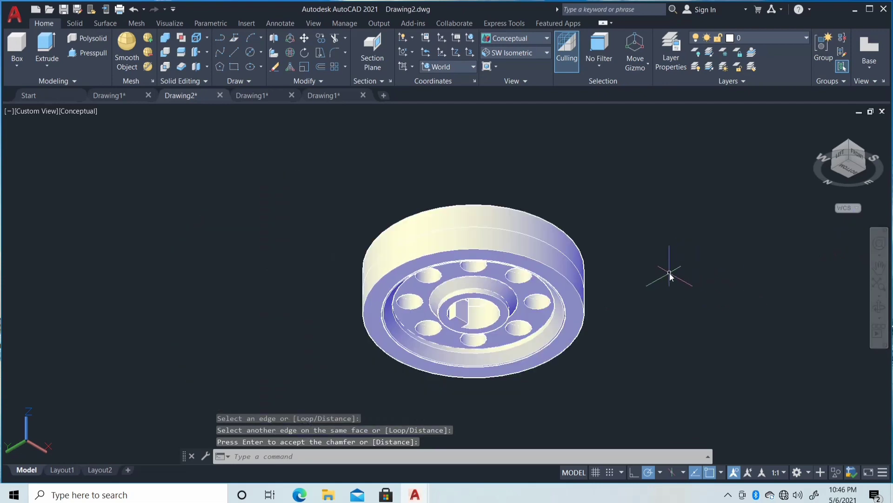
{"action": "left_click", "coordinate": [817, 127]}
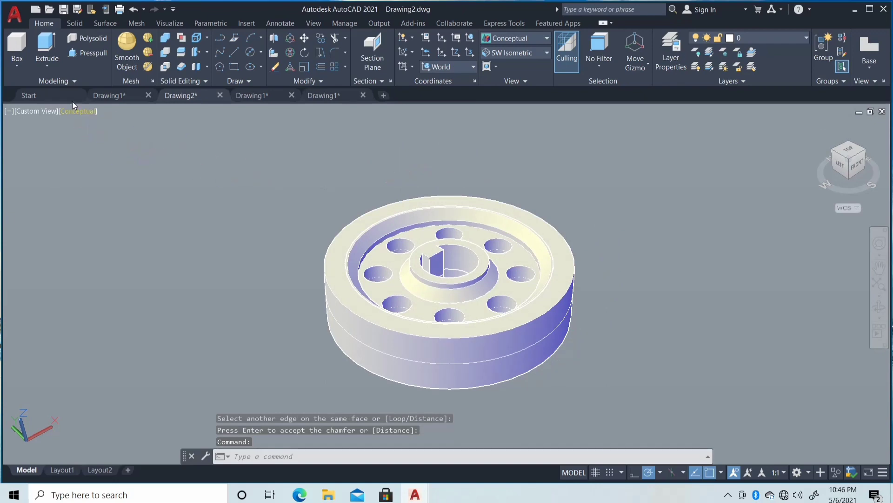
Switch the gear to the Hidden visual style and turn it to expose the rectangle sketch on the rim's side
{"action": "left_click", "coordinate": [72, 110]}
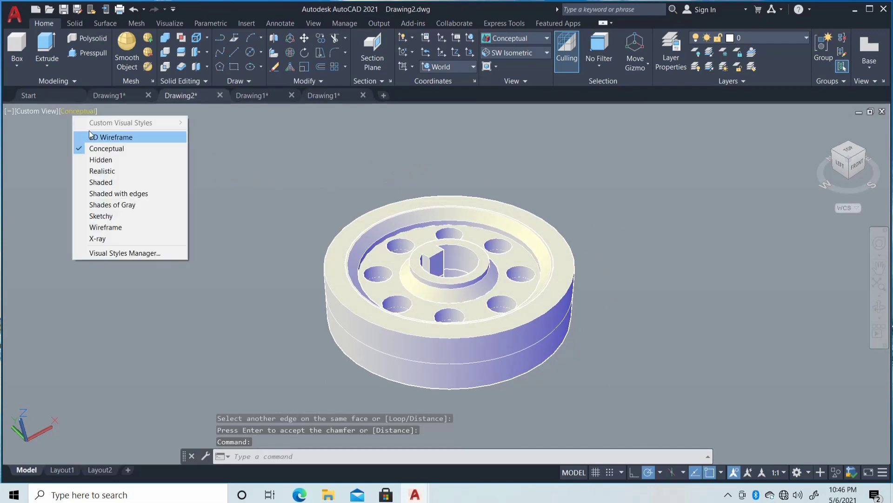
{"action": "left_click", "coordinate": [121, 160]}
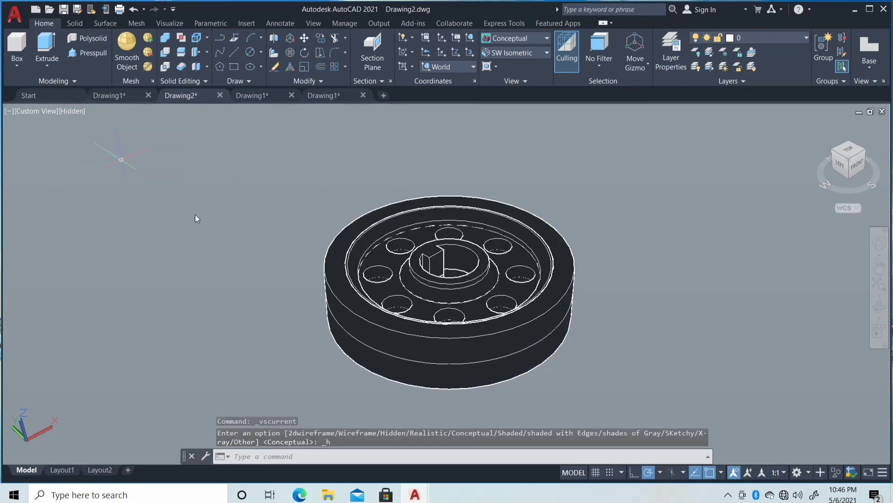
{"action": "left_click", "coordinate": [879, 308]}
{"action": "left_click_drag", "start_coordinate": [257, 335], "coordinate": [418, 333]}
{"action": "scroll", "coordinate": [419, 333], "scroll_direction": "up", "scroll_amount": 2}
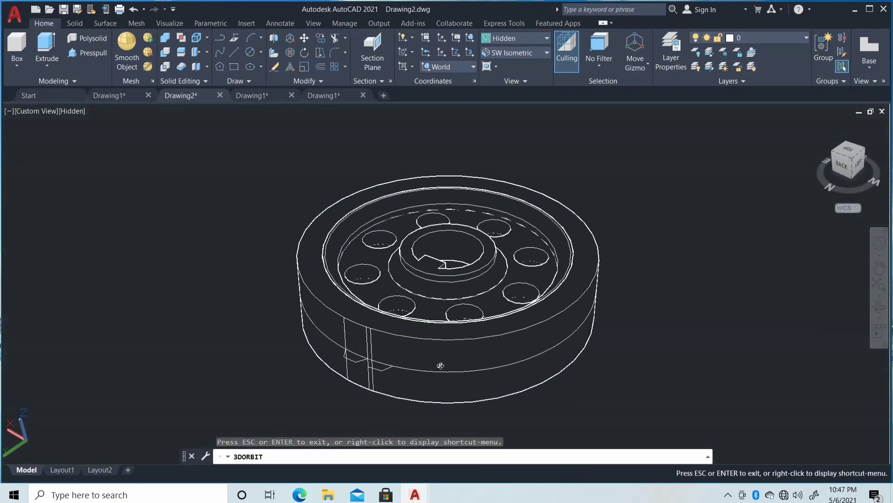
{"action": "scroll", "coordinate": [441, 359], "scroll_direction": "up", "scroll_amount": 2}
{"action": "middle_click_drag", "start_coordinate": [439, 376], "coordinate": [434, 327]}
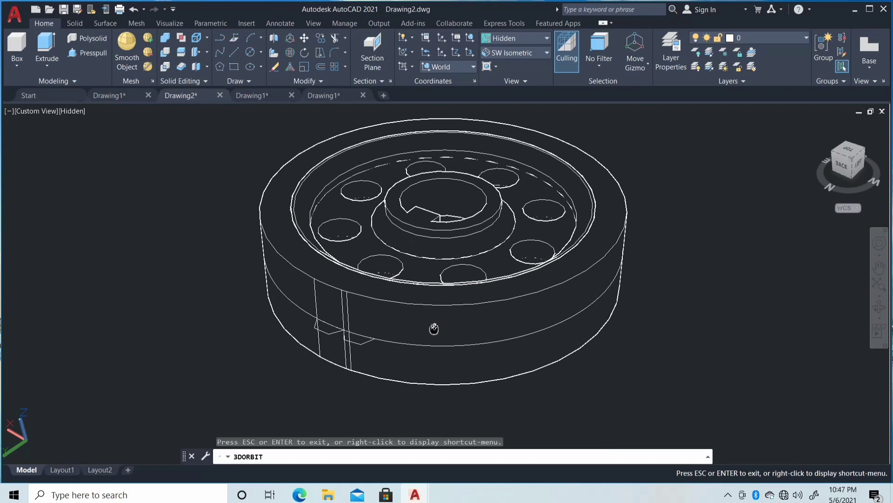
{"action": "key", "text": "Escape"}
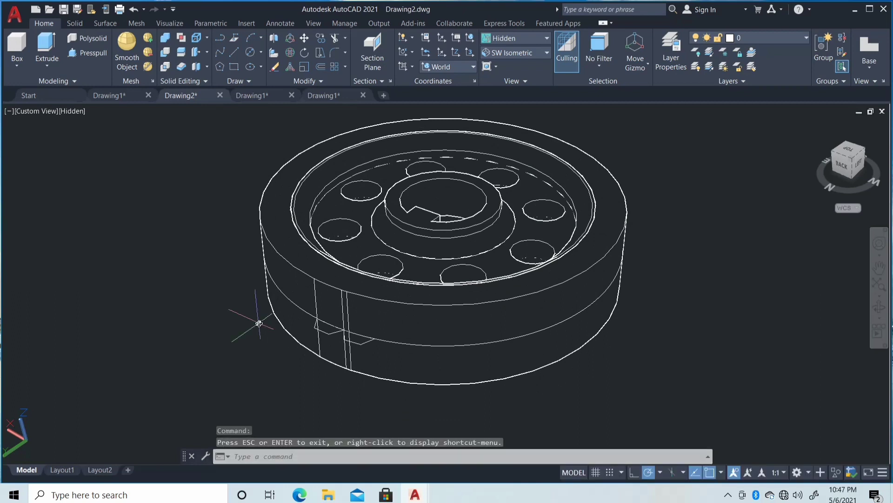
Move the upper rectangle profile into its position on the rim
{"action": "left_click", "coordinate": [334, 333]}
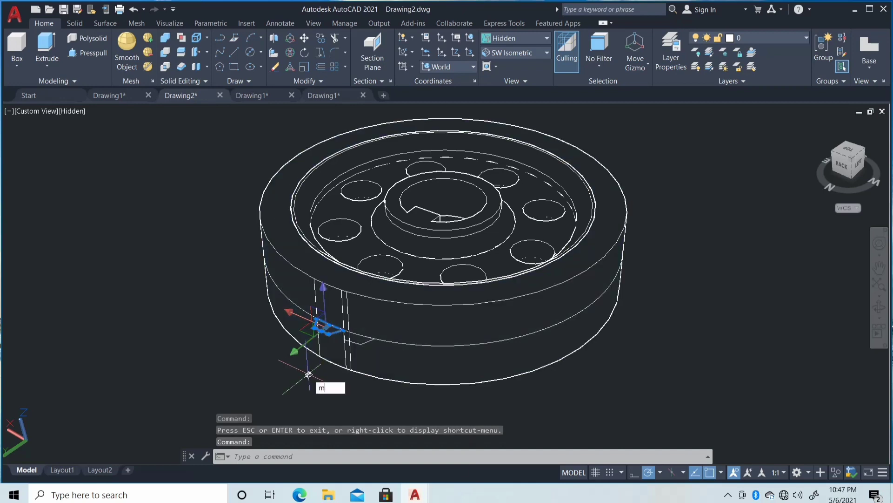
{"action": "key", "text": "Return"}
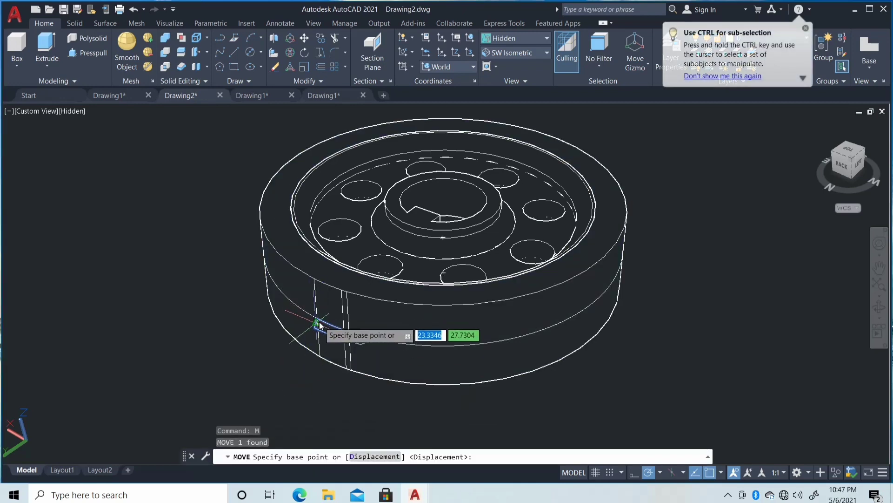
{"action": "scroll", "coordinate": [320, 321], "scroll_direction": "up", "scroll_amount": 1}
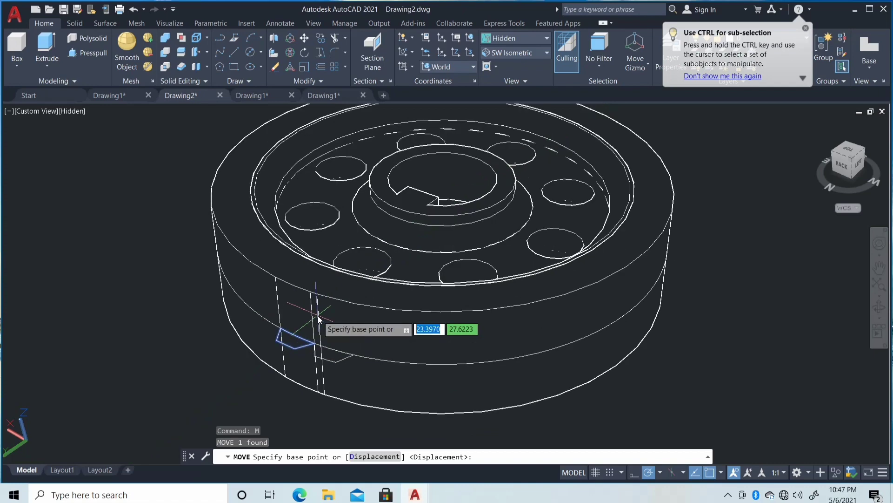
{"action": "scroll", "coordinate": [319, 320], "scroll_direction": "up", "scroll_amount": 1}
{"action": "left_click", "coordinate": [231, 344]}
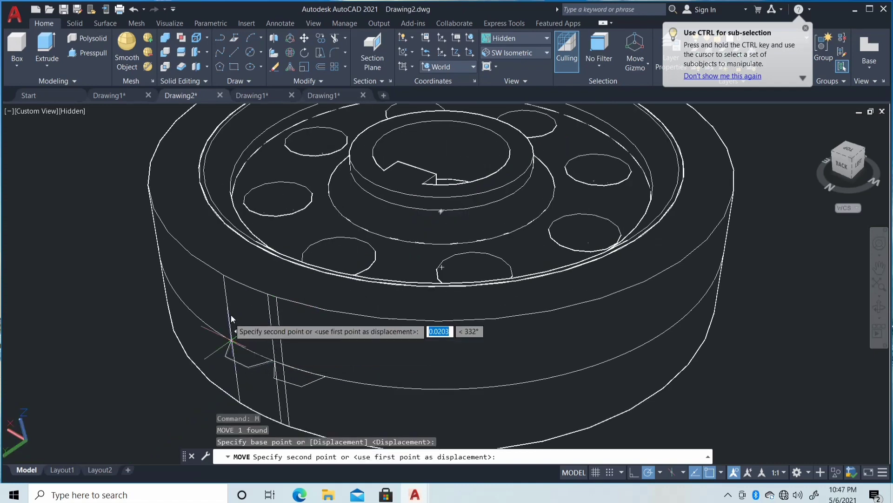
{"action": "left_click", "coordinate": [227, 281]}
{"action": "scroll", "coordinate": [222, 339], "scroll_direction": "down", "scroll_amount": 1}
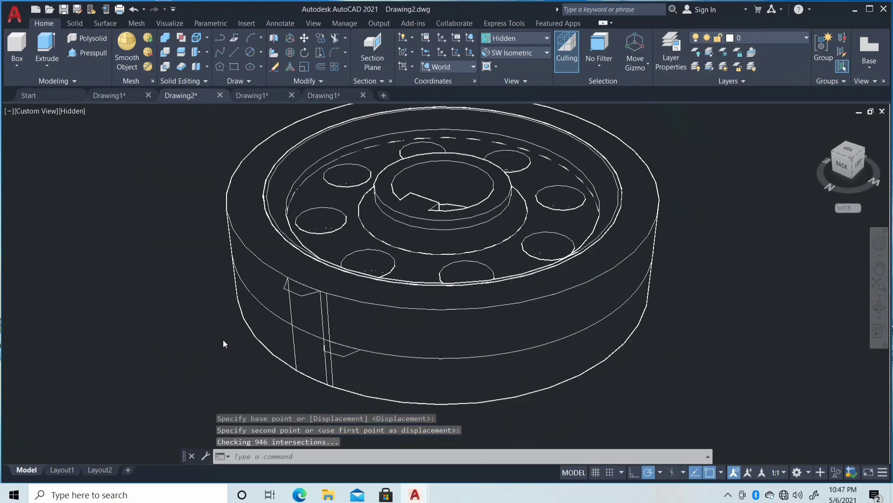
Move the lower wedge profile 0.75 sideways at 0° so the tooth will slant
{"action": "left_click", "coordinate": [347, 357]}
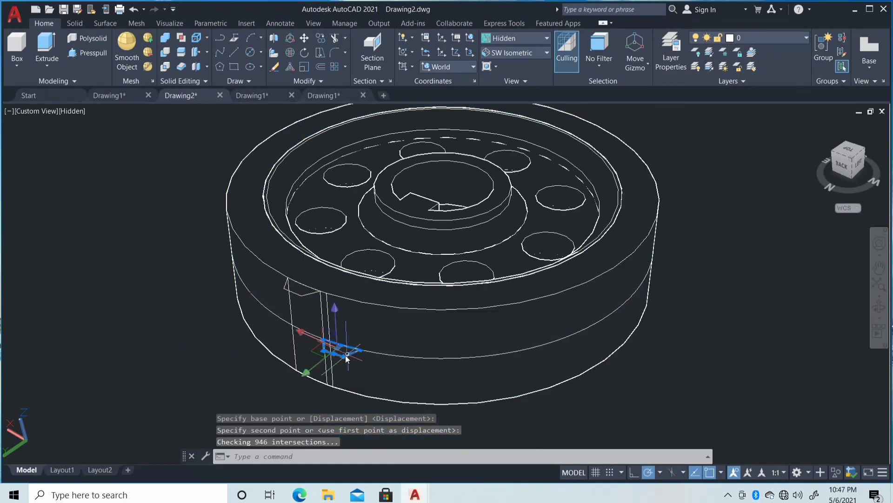
{"action": "left_click", "coordinate": [339, 378]}
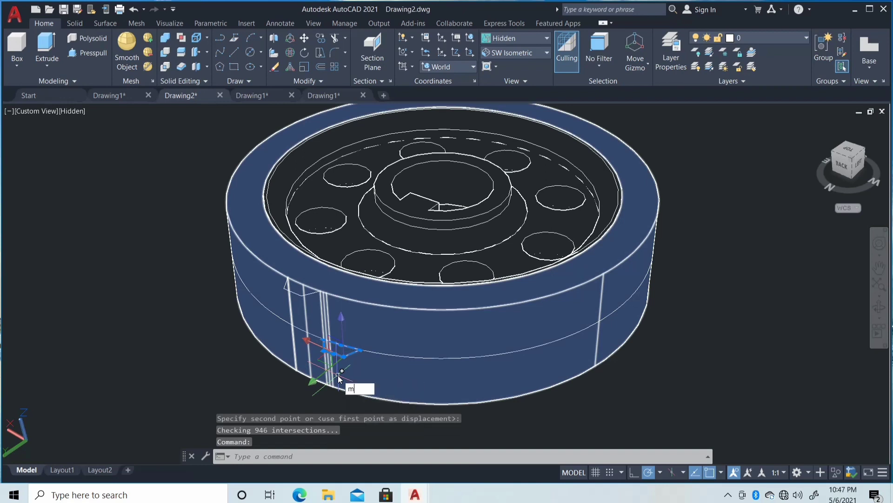
{"action": "left_click", "coordinate": [339, 378], "text": "shift"}
{"action": "type", "text": "m"}
{"action": "key", "text": "Return"}
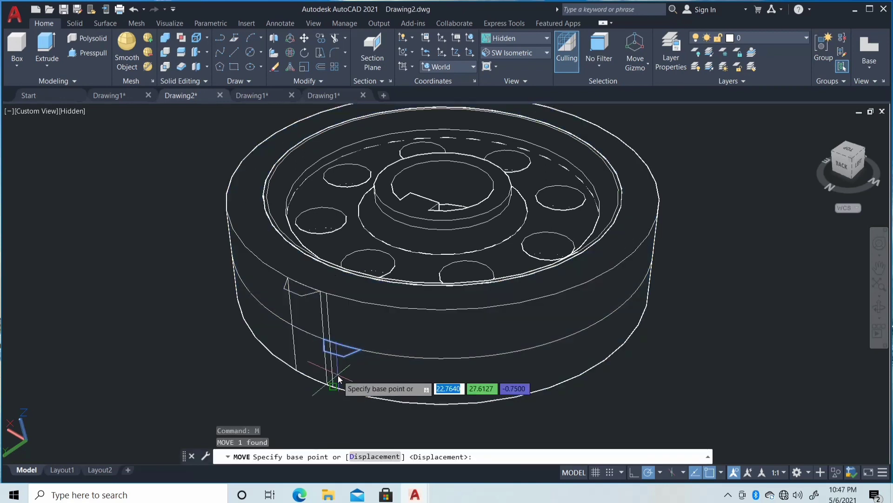
{"action": "left_click", "coordinate": [319, 355]}
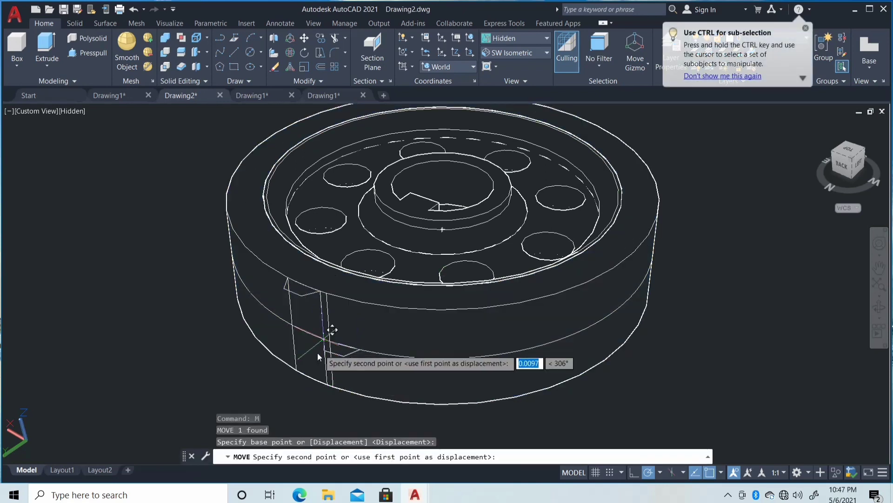
{"action": "left_click", "coordinate": [328, 386]}
{"action": "key", "text": "Return"}
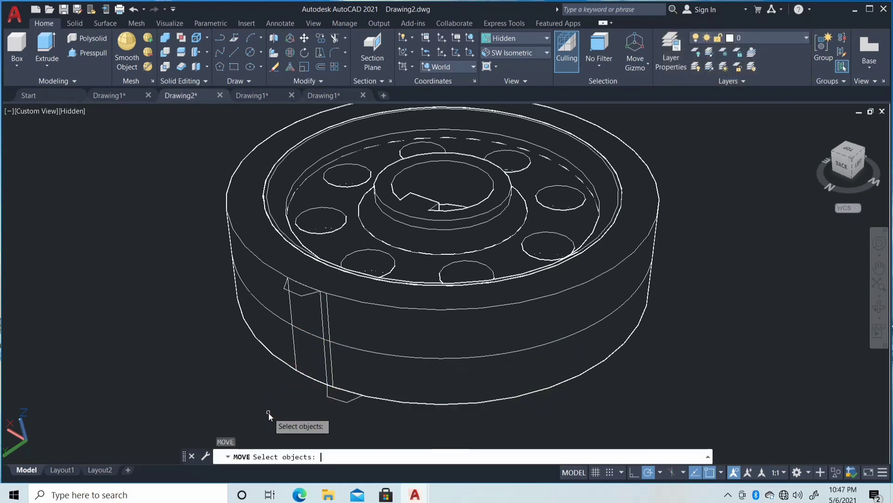
{"action": "scroll", "coordinate": [269, 412], "scroll_direction": "down", "scroll_amount": 2}
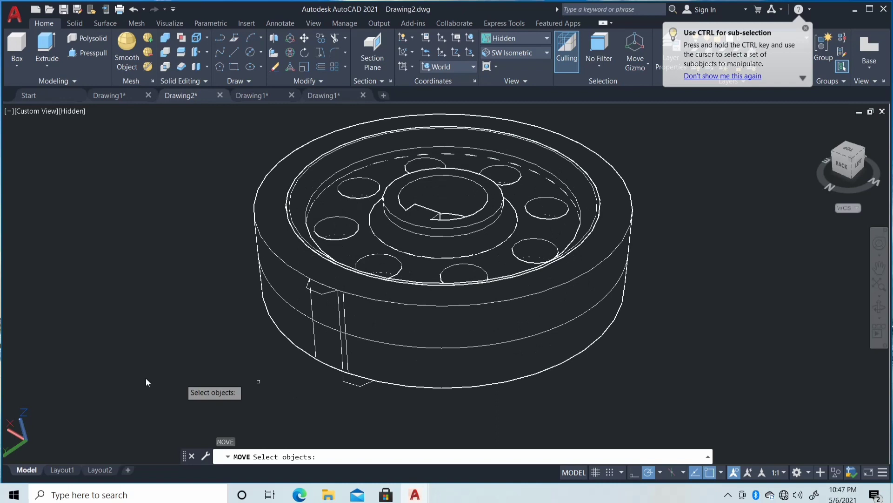
{"action": "left_click", "coordinate": [47, 66]}
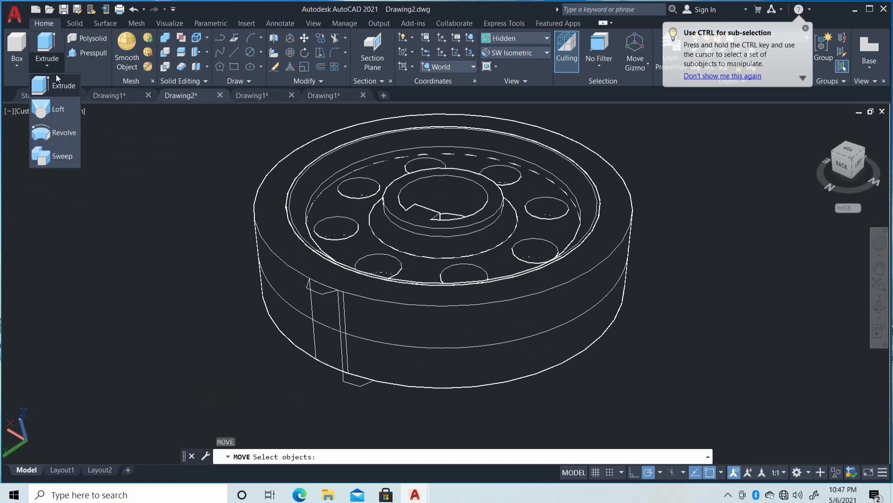
Loft the top and bottom profiles, cross sections only, into one slanted tooth solid
{"action": "left_click", "coordinate": [68, 110]}
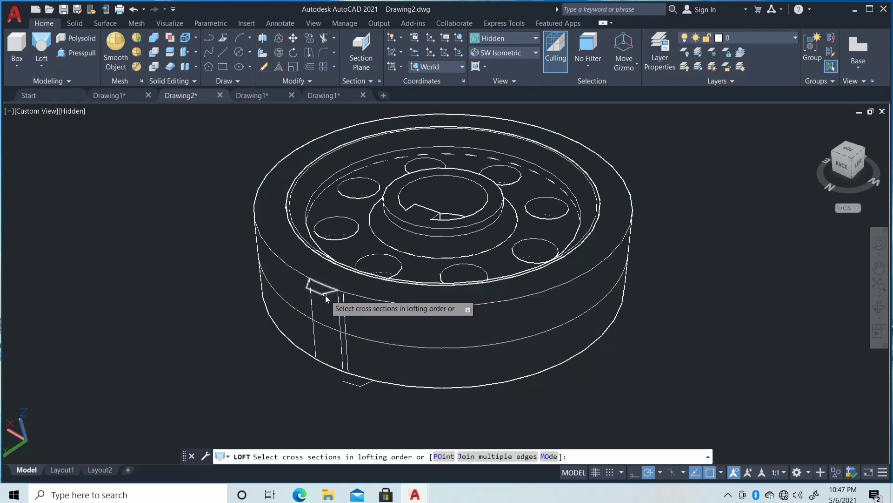
{"action": "left_click", "coordinate": [325, 295]}
{"action": "left_click", "coordinate": [364, 386]}
{"action": "key", "text": "Return"}
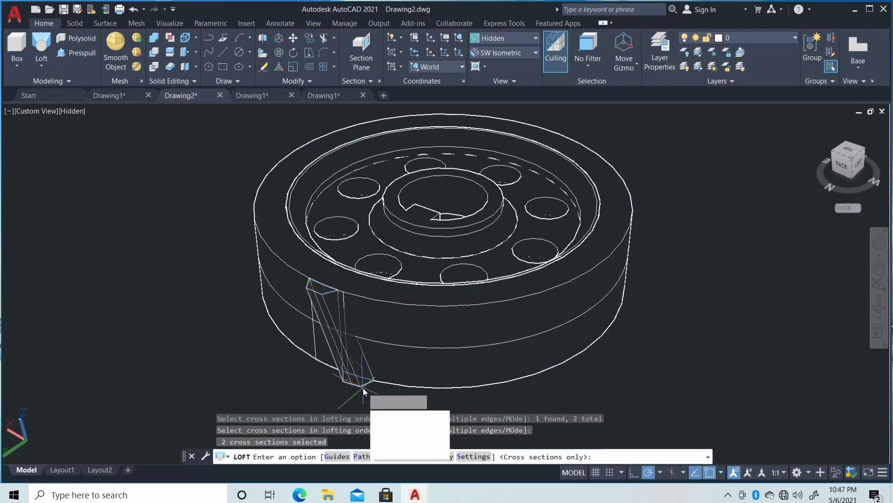
{"action": "key", "text": "Return"}
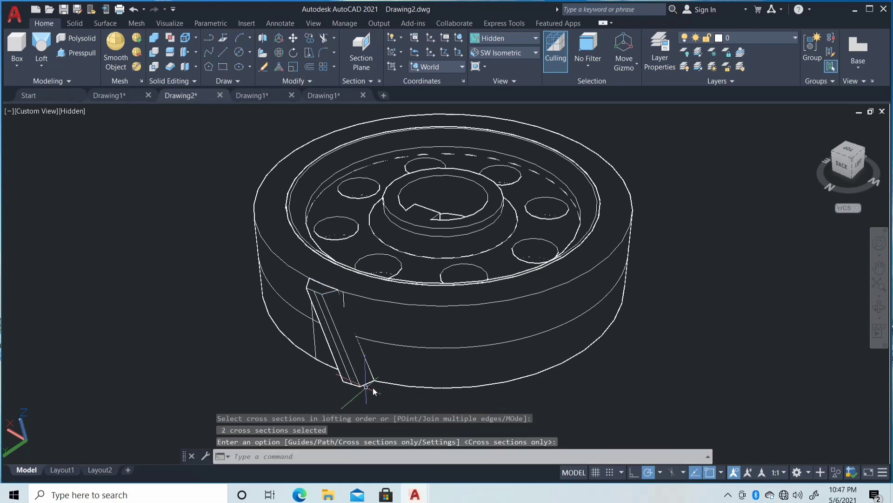
{"action": "middle_click_drag", "start_coordinate": [431, 353], "coordinate": [400, 325]}
{"action": "key", "text": "Return"}
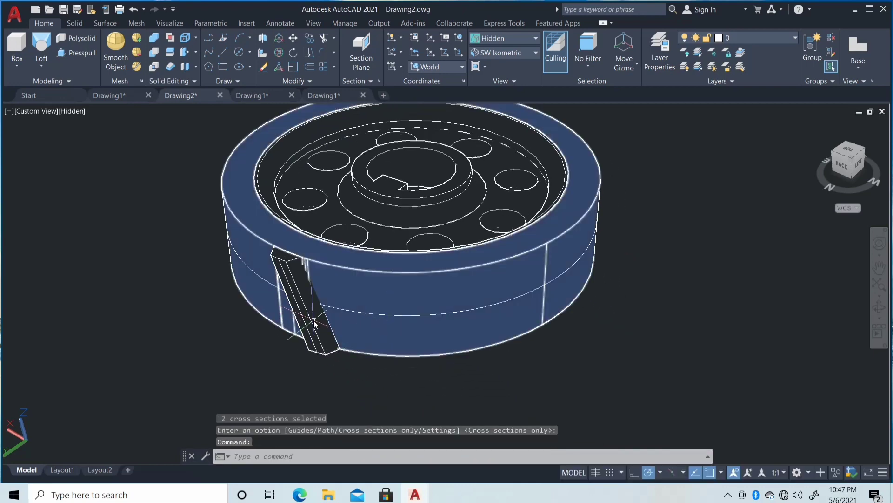
{"action": "left_click", "coordinate": [314, 320]}
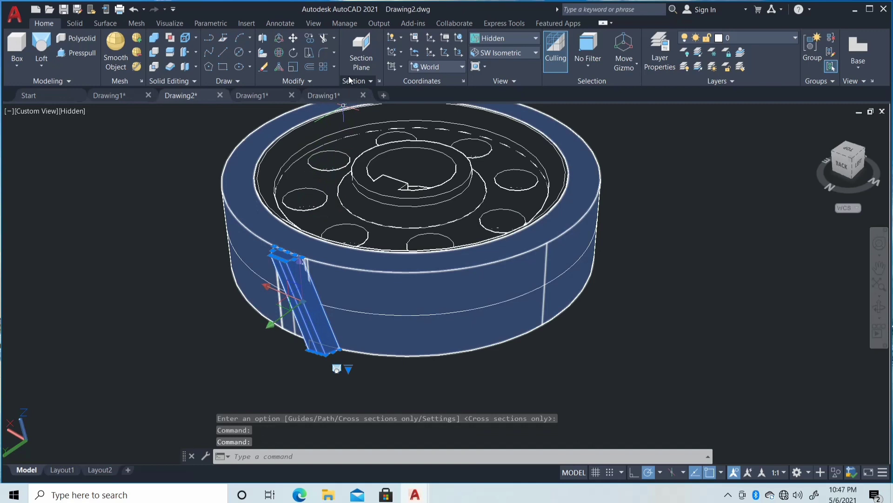
Polar-array the lofted tooth into 28 items around the hub centre, picked from Top view
{"action": "left_click", "coordinate": [334, 67]}
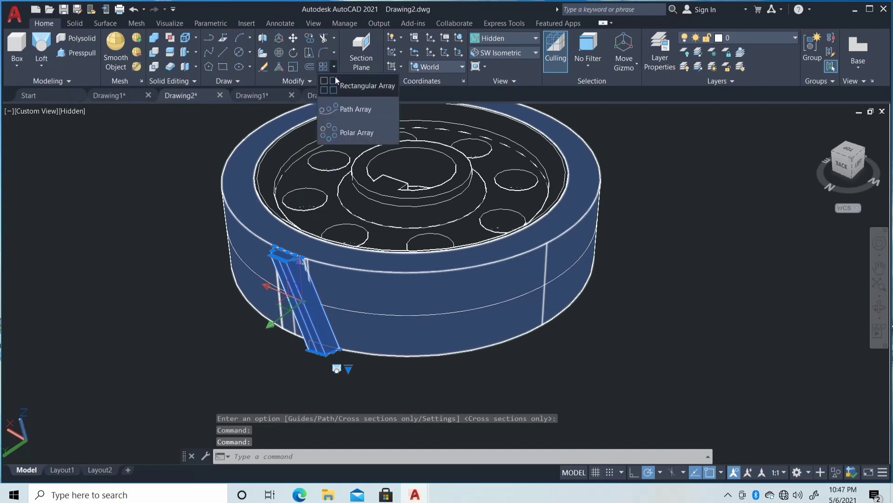
{"action": "left_click", "coordinate": [345, 133]}
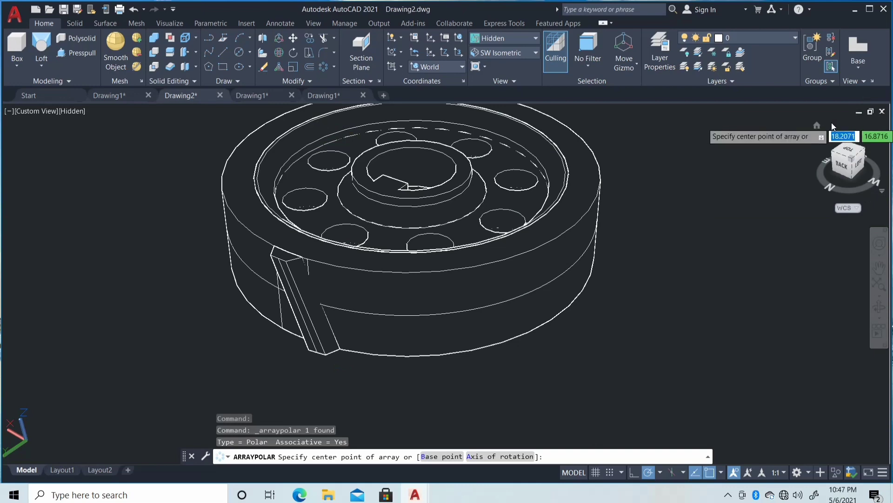
{"action": "left_click", "coordinate": [819, 126]}
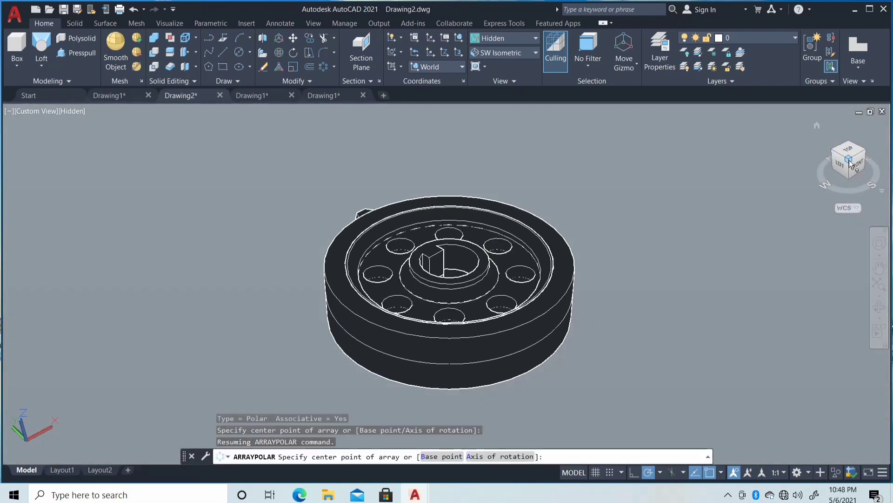
{"action": "left_click", "coordinate": [852, 152]}
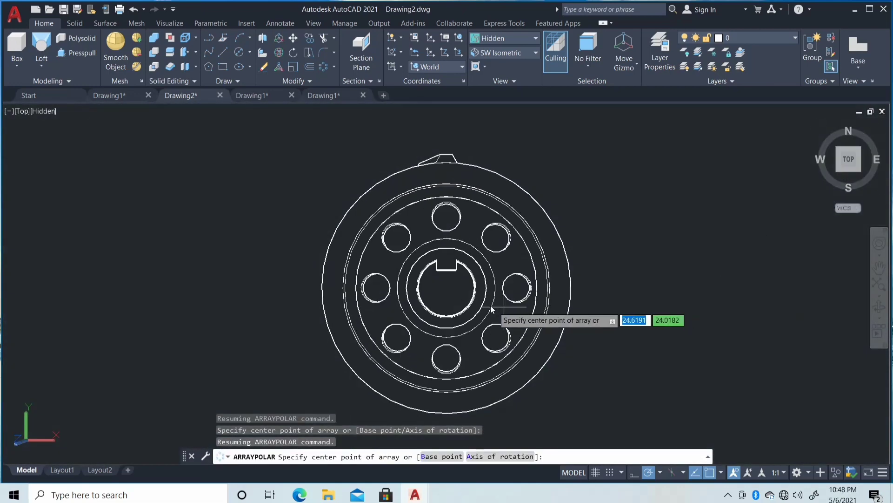
{"action": "left_click", "coordinate": [446, 288]}
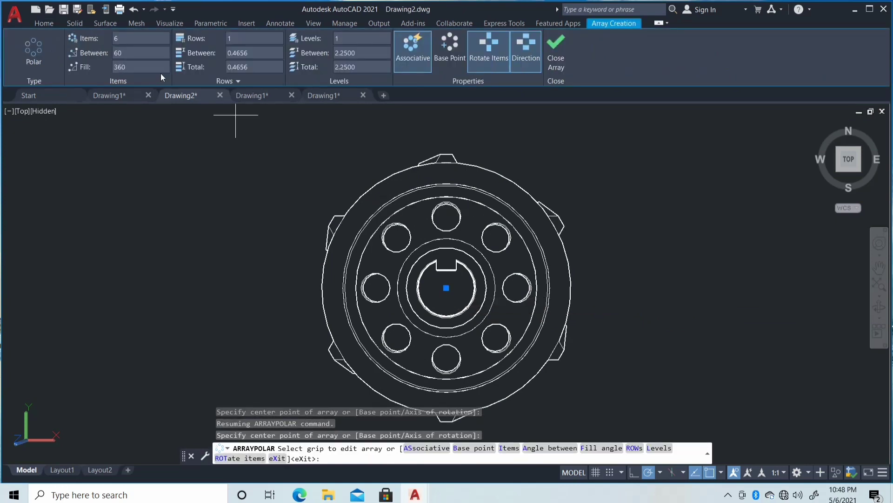
{"action": "left_click", "coordinate": [144, 39]}
{"action": "type", "text": "28"}
{"action": "key", "text": "Return"}
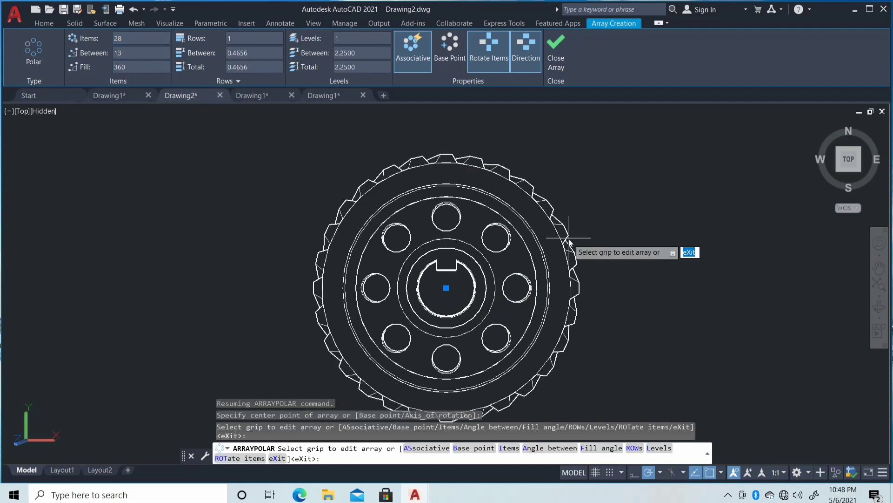
{"action": "key", "text": "Return"}
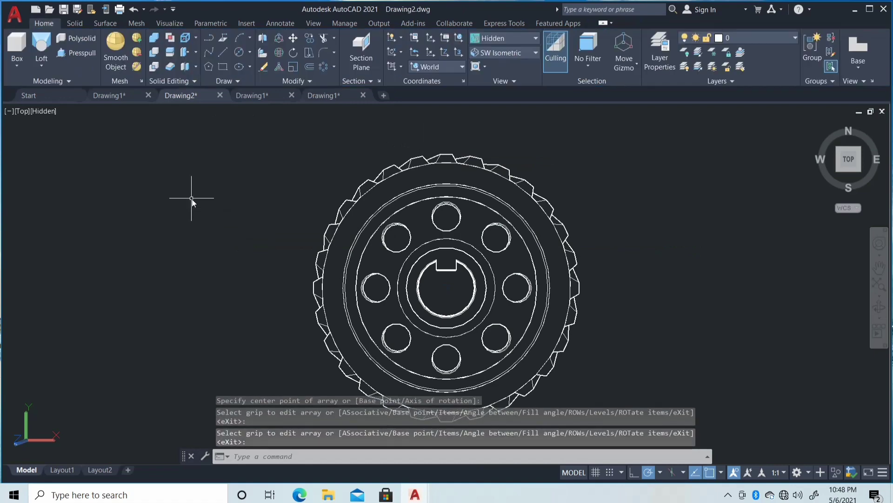
Tilt the toothed gear to an oblique angle and shade it in the Conceptual visual style
{"action": "left_click", "coordinate": [879, 307]}
{"action": "left_click_drag", "start_coordinate": [259, 326], "coordinate": [399, 292]}
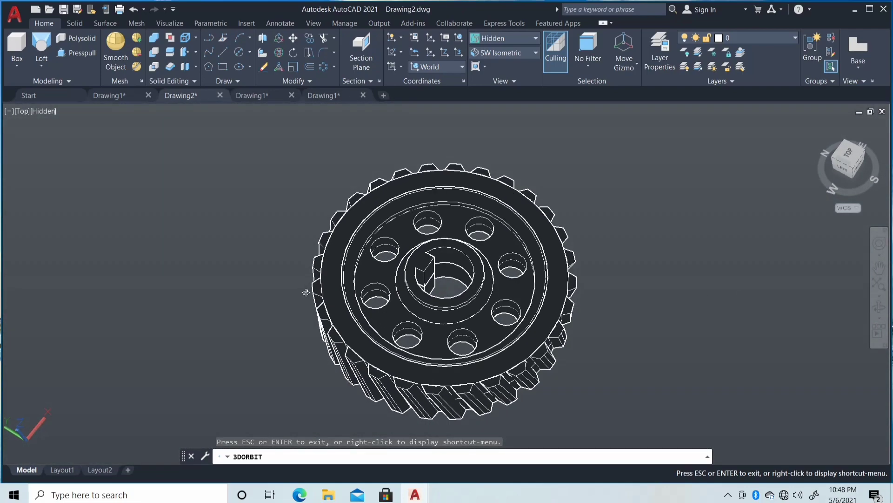
{"action": "key", "text": "Escape"}
{"action": "left_click", "coordinate": [68, 112]}
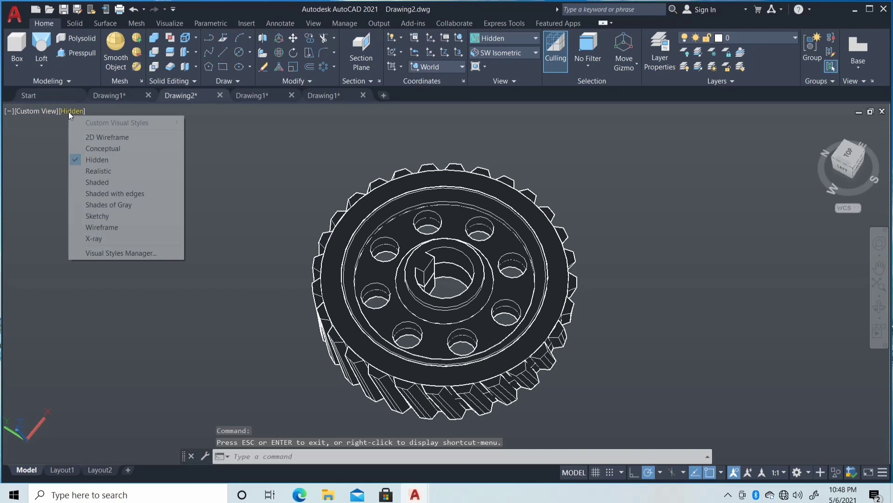
{"action": "left_click", "coordinate": [112, 150]}
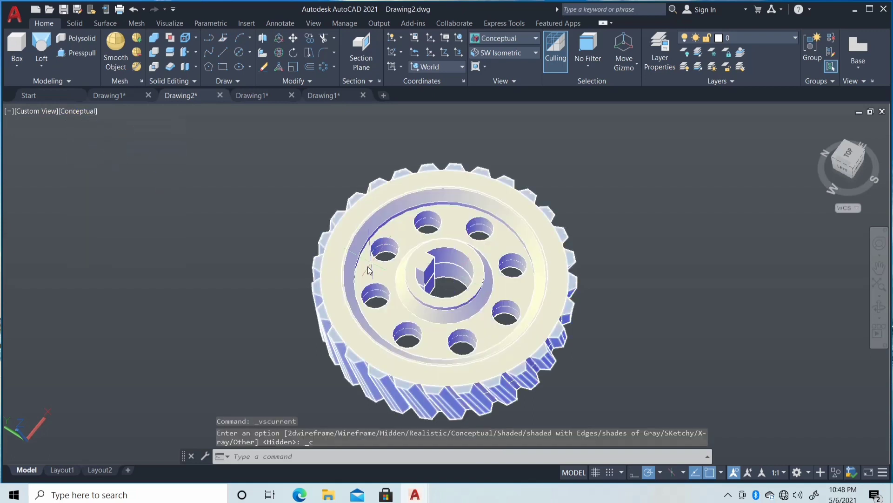
{"action": "left_click", "coordinate": [880, 306]}
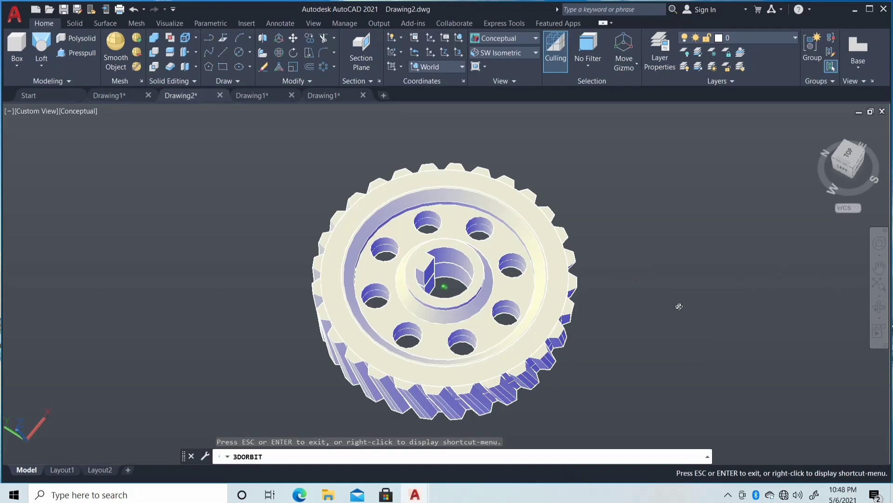